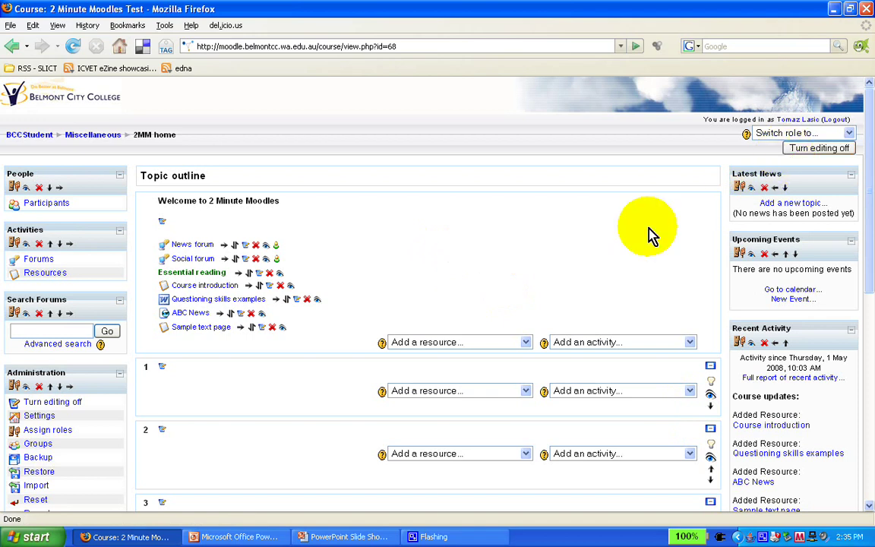
Step: Choose 'Compose a web page' from the top section's 'Add a resource...' list
{"action": "left_click", "coordinate": [526, 343]}
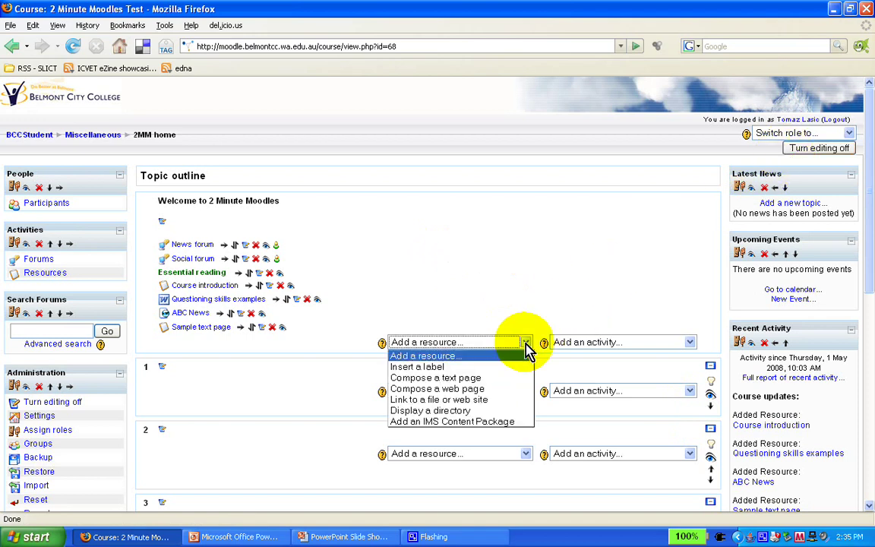
{"action": "left_click", "coordinate": [510, 389]}
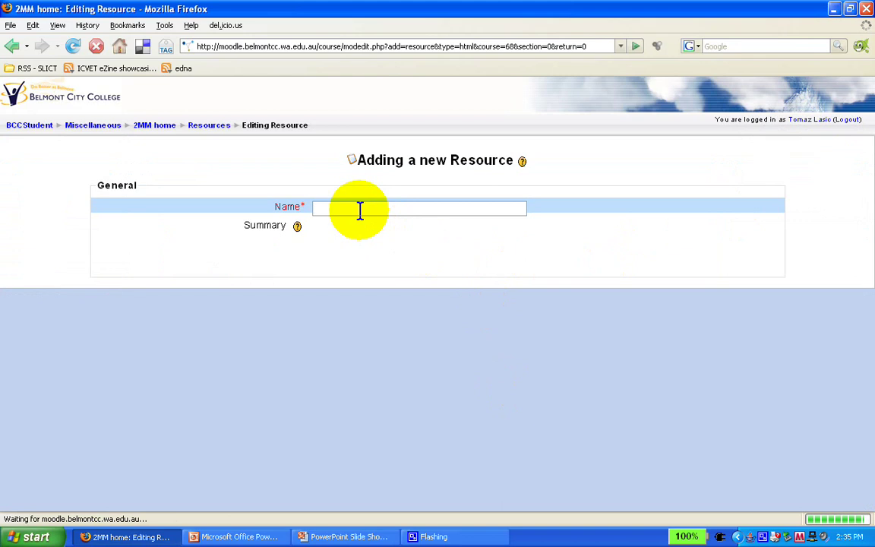
Step: Enter 'Sample web page' as the resource name and 'Short description' as its summary
{"action": "type", "text": "Sample web page"}
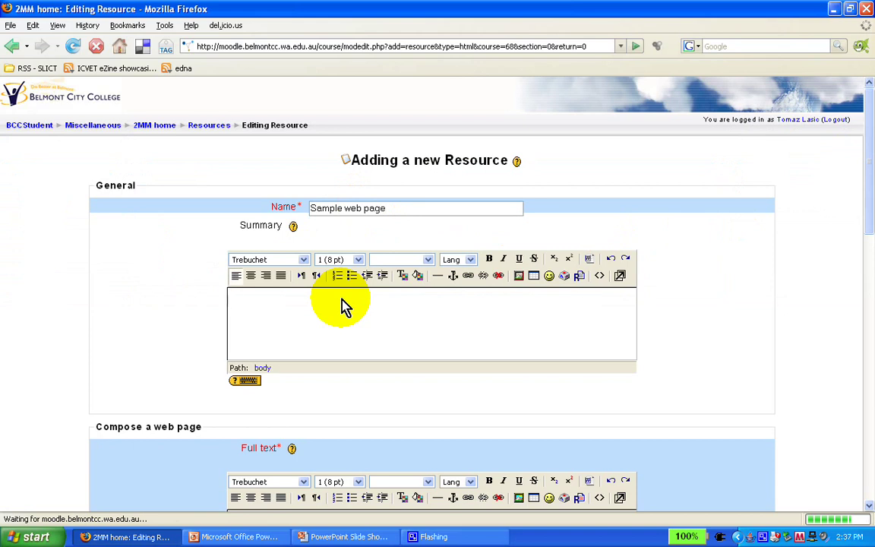
{"action": "type", "text": "Short descip"}
{"action": "key", "text": "BackSpace"}
{"action": "key", "text": "BackSpace"}
{"action": "key", "text": "BackSpace"}
{"action": "type", "text": "riprion"}
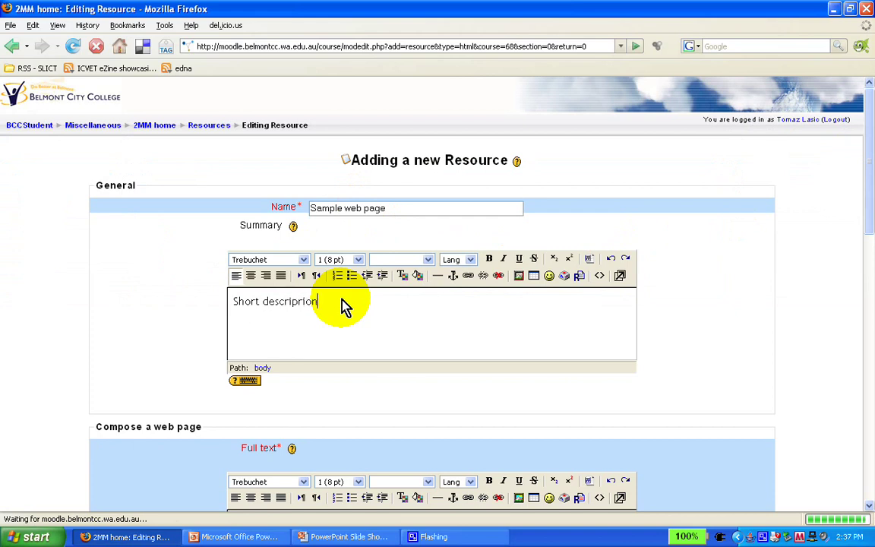
{"action": "key", "text": "BackSpace"}
{"action": "key", "text": "BackSpace"}
{"action": "key", "text": "BackSpace"}
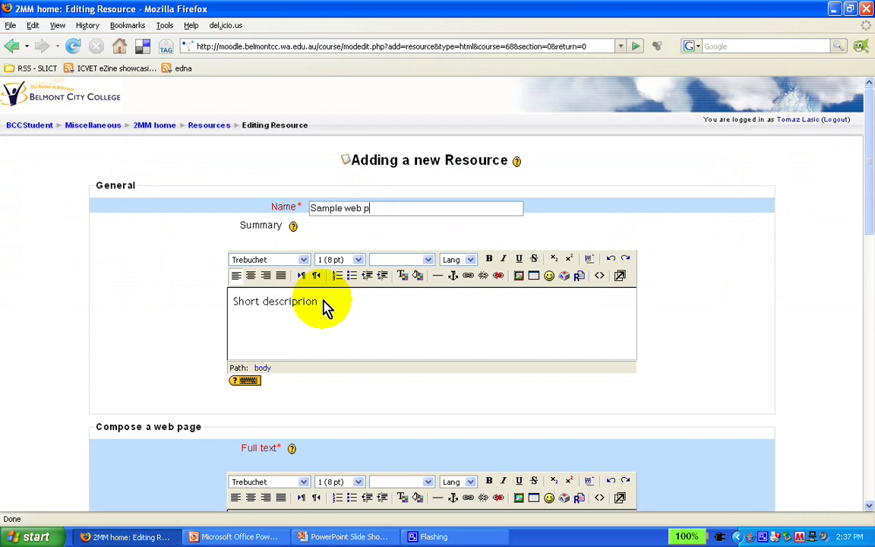
Step: Finish the resource name and type 'Sample web page' as the first line of the full text
{"action": "type", "text": "age"}
{"action": "left_click", "coordinate": [325, 307]}
{"action": "scroll", "coordinate": [354, 352], "scroll_direction": "down", "scroll_amount": 3}
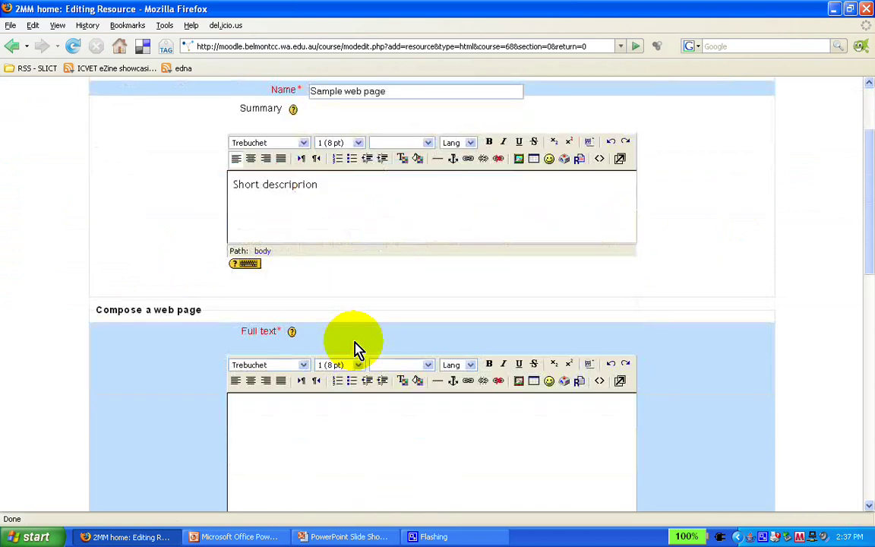
{"action": "scroll", "coordinate": [182, 335], "scroll_direction": "down", "scroll_amount": 2}
{"action": "left_click", "coordinate": [329, 346]}
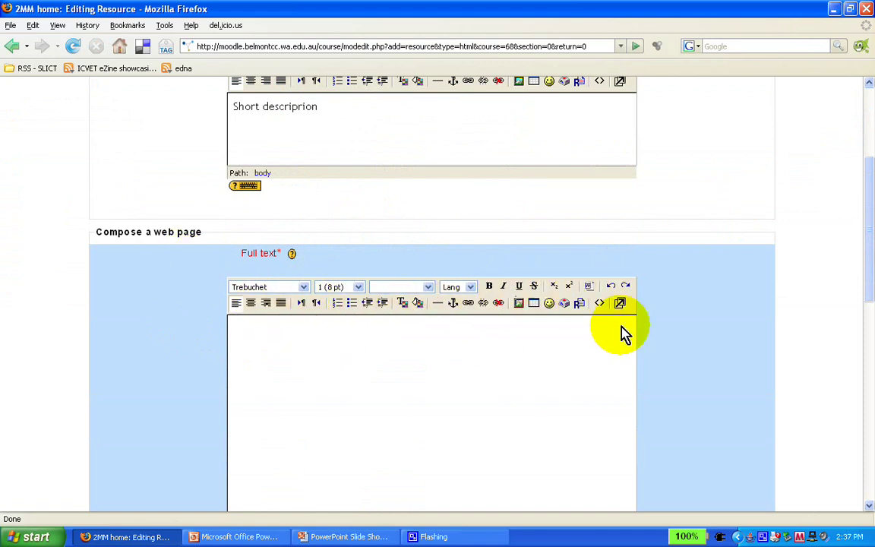
{"action": "type", "text": "S"}
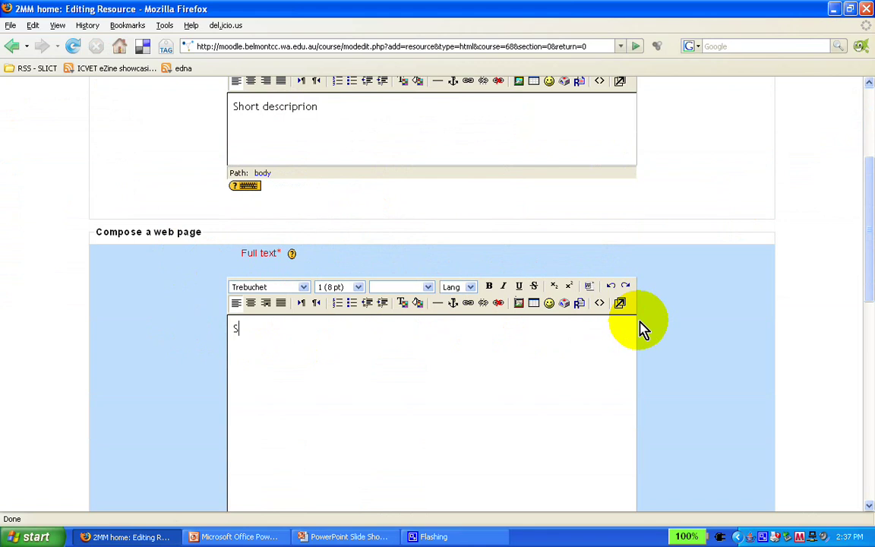
{"action": "type", "text": "ample web page"}
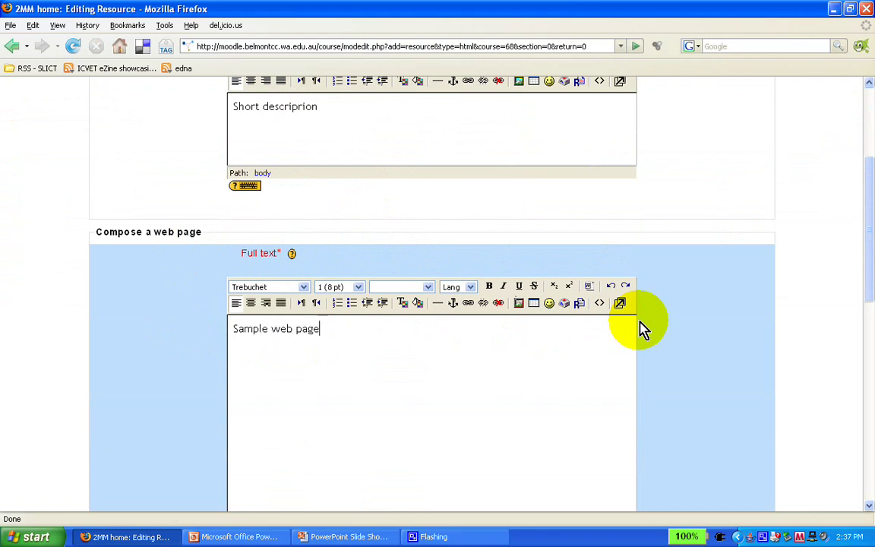
{"action": "key", "text": "Return"}
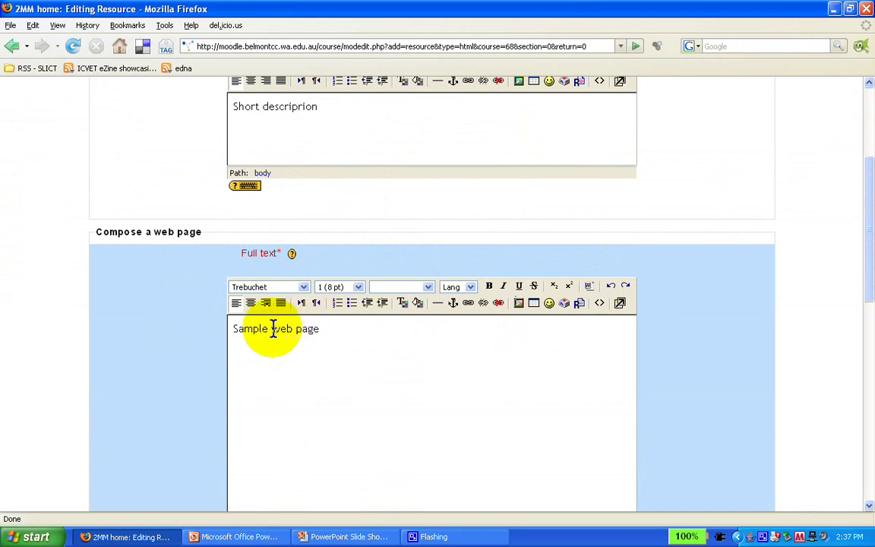
Step: Make 'web page' non-bold red text on a yellow background
{"action": "scroll", "coordinate": [273, 328], "scroll_direction": "down", "scroll_amount": 1}
{"action": "left_click_drag", "start_coordinate": [270, 290], "coordinate": [326, 297]}
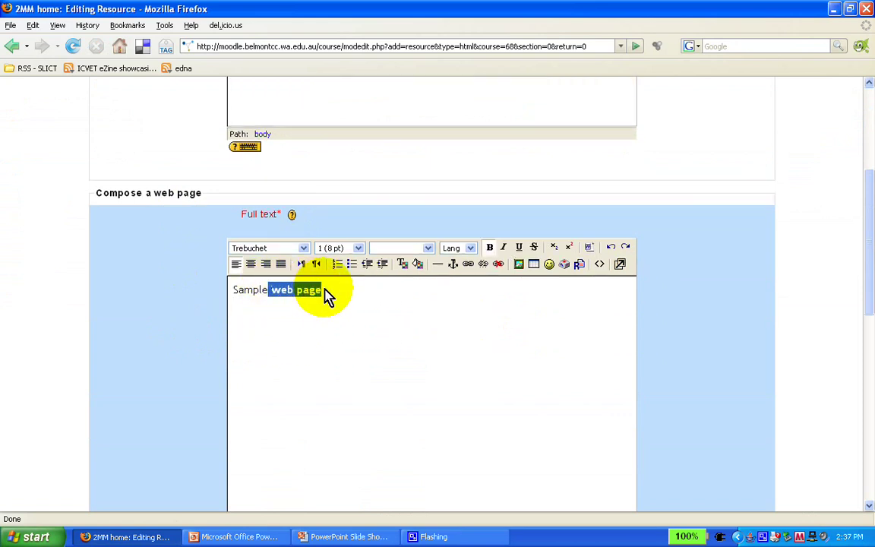
{"action": "left_click", "coordinate": [491, 250]}
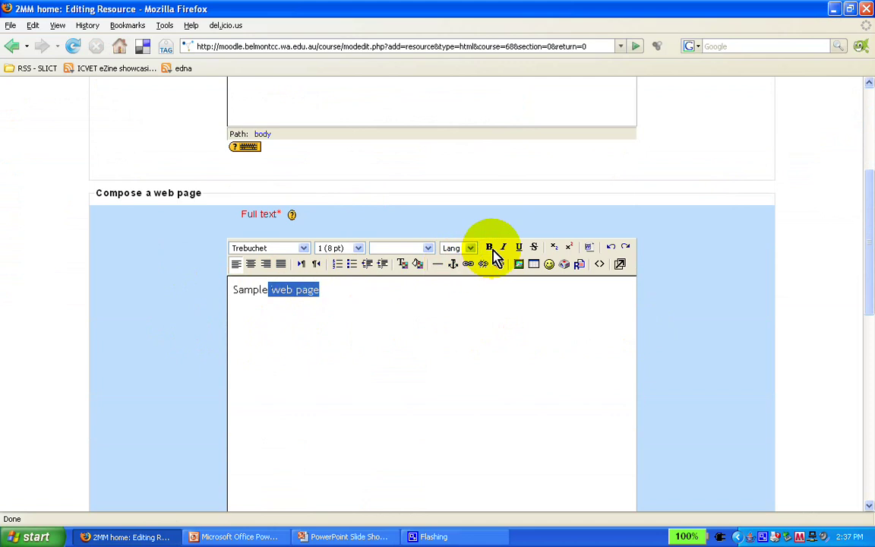
{"action": "left_click", "coordinate": [503, 251]}
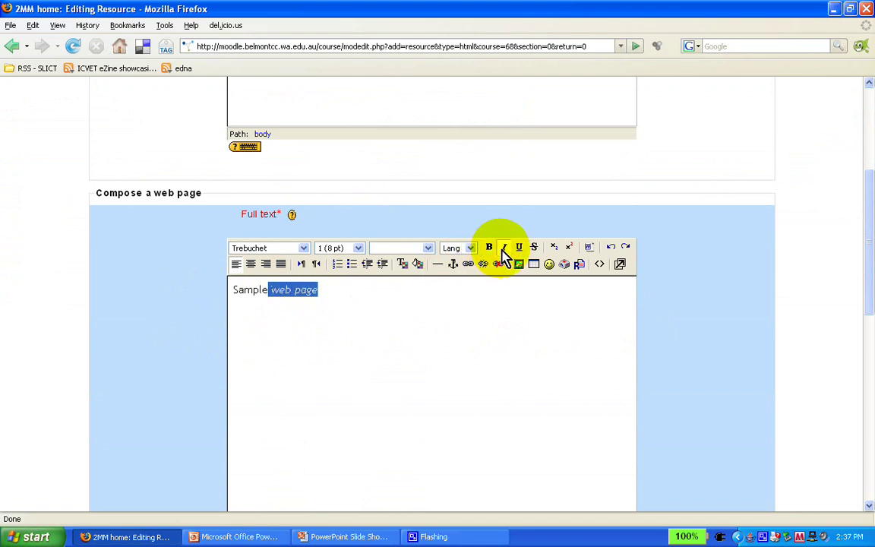
{"action": "left_click", "coordinate": [503, 250]}
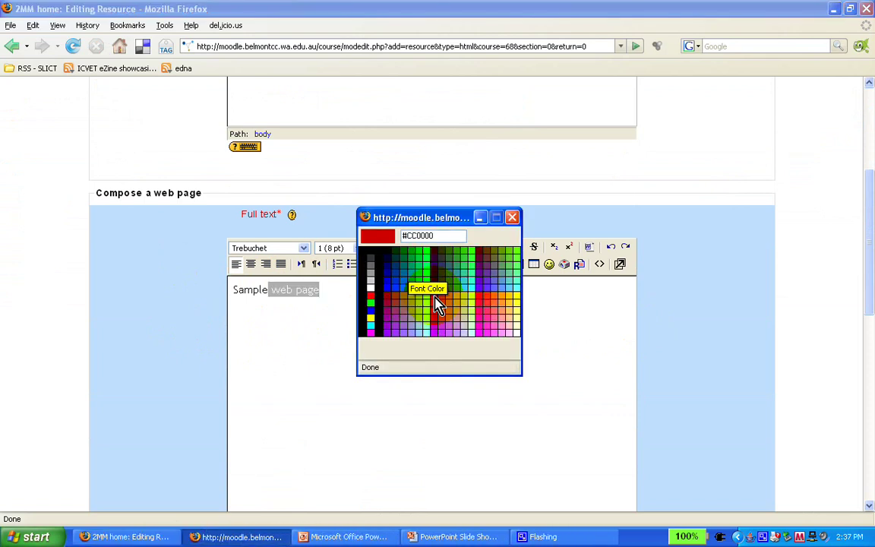
{"action": "left_click", "coordinate": [438, 306]}
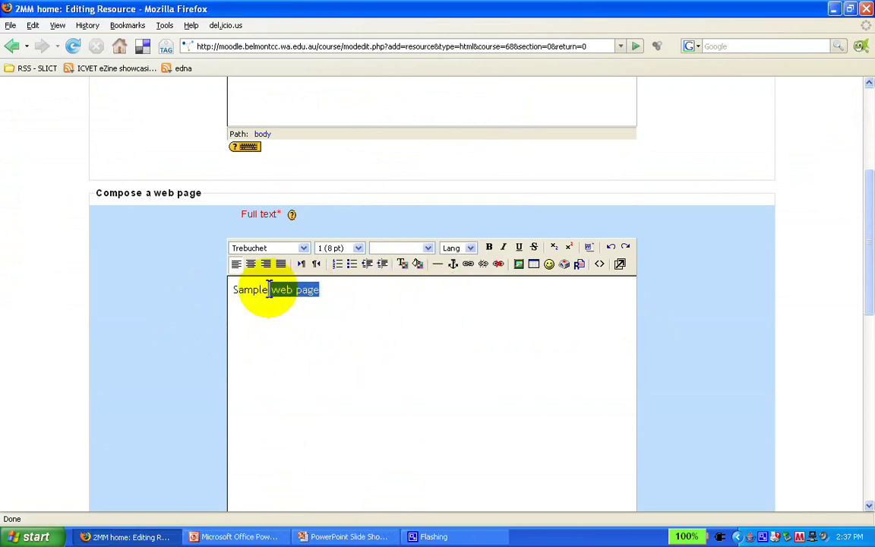
{"action": "left_click", "coordinate": [325, 292]}
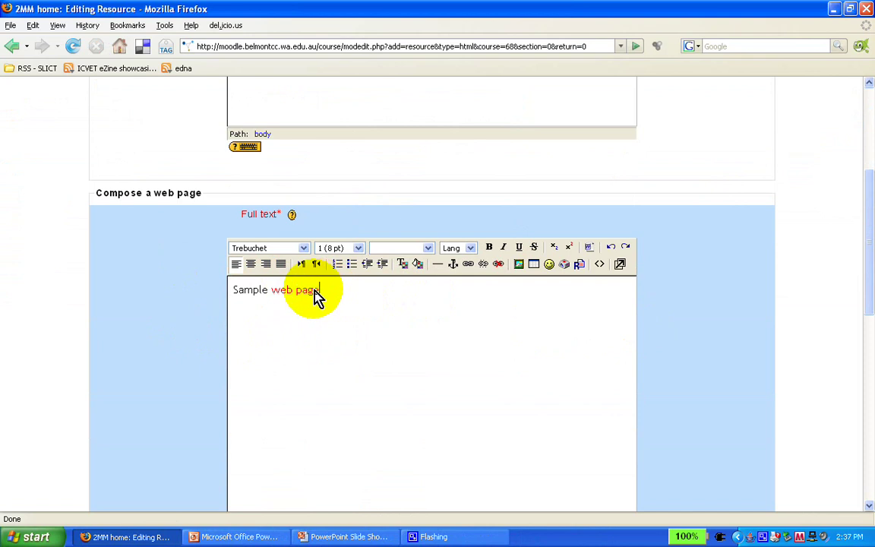
{"action": "left_click_drag", "start_coordinate": [319, 290], "coordinate": [266, 291]}
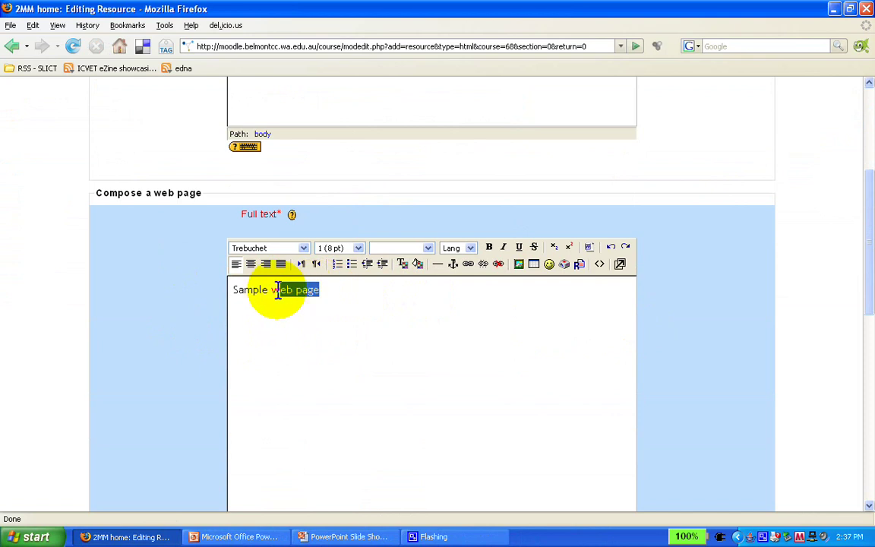
{"action": "left_click", "coordinate": [418, 264]}
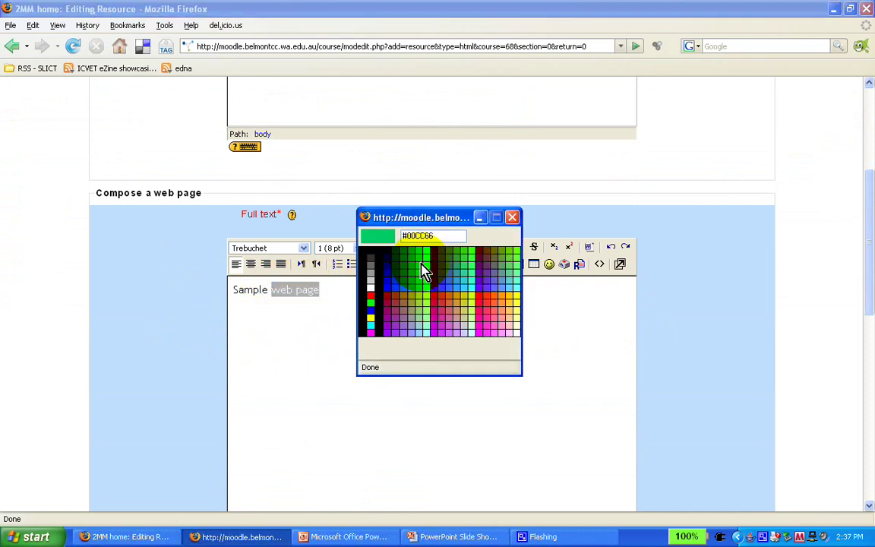
{"action": "left_click", "coordinate": [472, 303]}
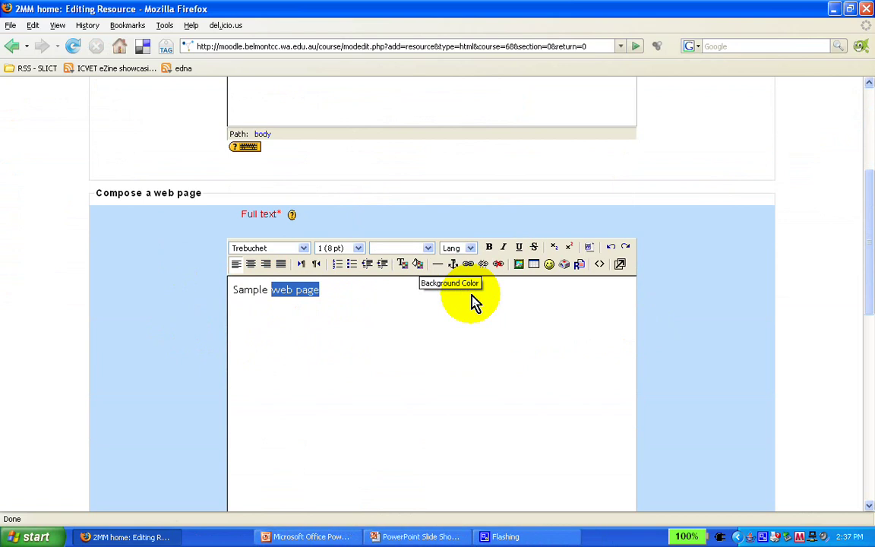
{"action": "left_click", "coordinate": [371, 305]}
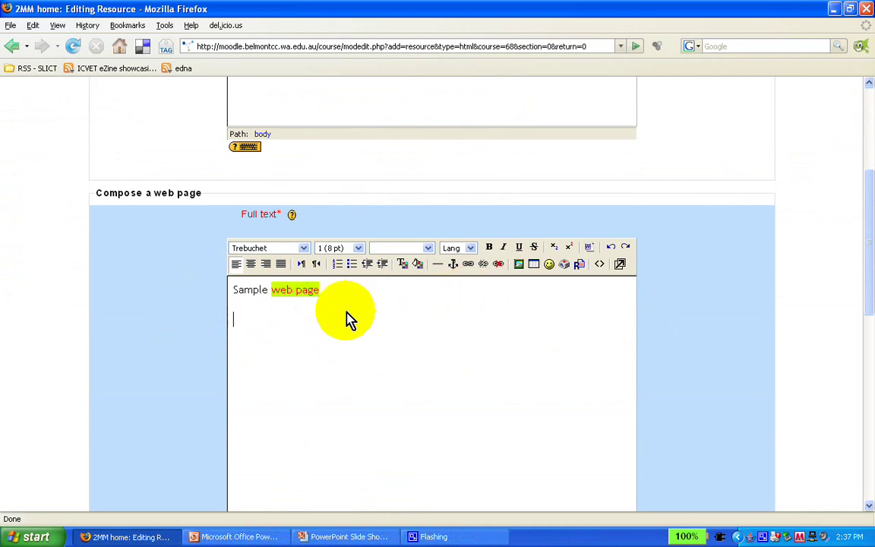
Step: Type 'Let us insert a link too, just click here' on the second line and select 'here'
{"action": "type", "text": "Let us insert a link too"}
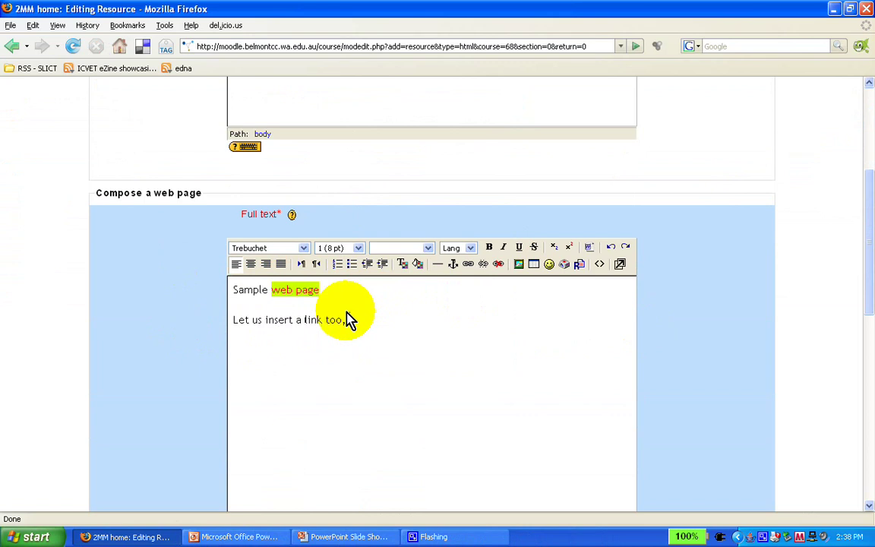
{"action": "type", "text": ", just click here"}
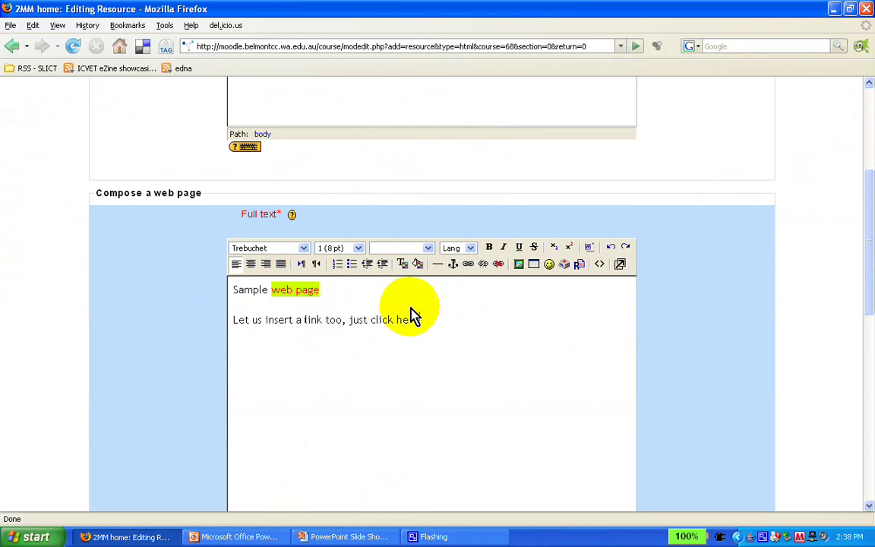
{"action": "left_click_drag", "start_coordinate": [421, 319], "coordinate": [395, 320]}
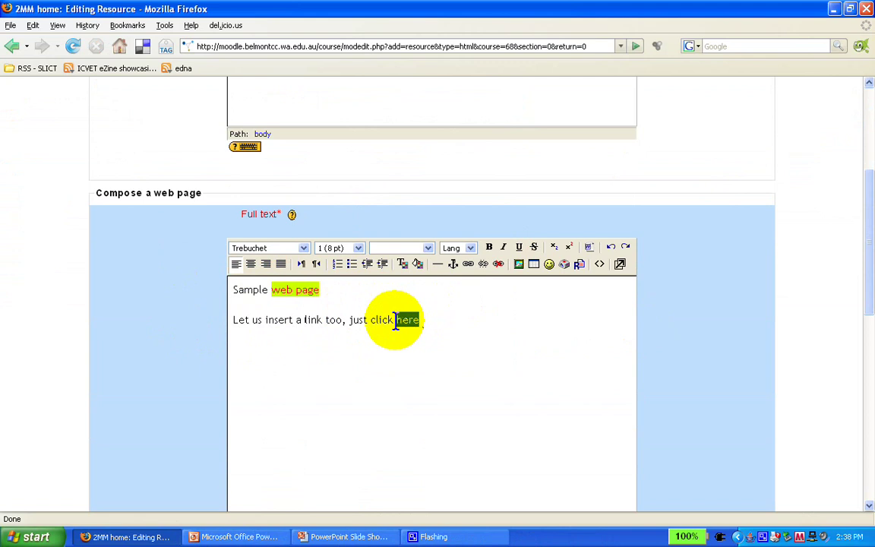
{"action": "left_click", "coordinate": [469, 266]}
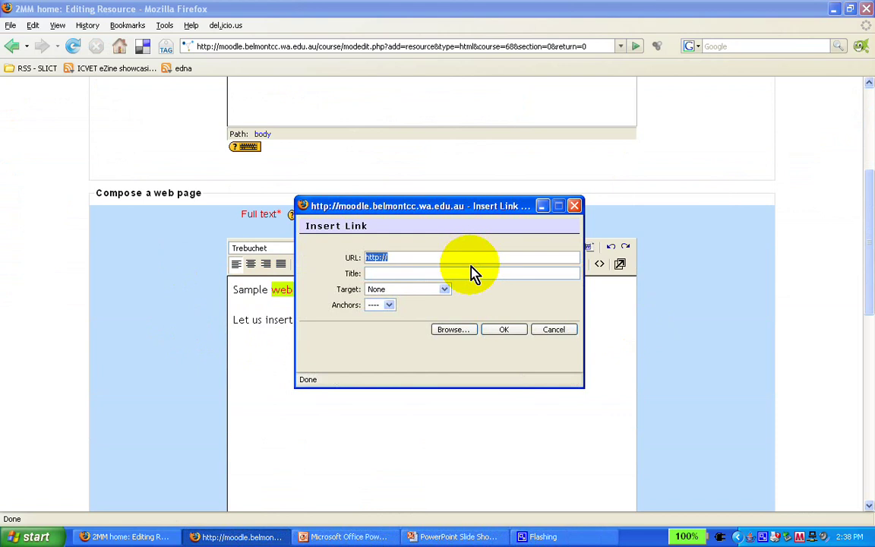
{"action": "left_click", "coordinate": [469, 332]}
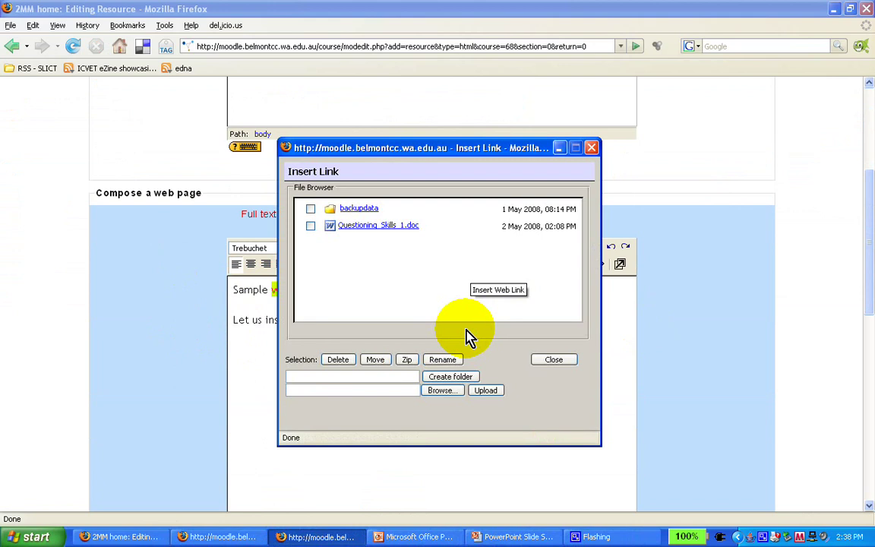
{"action": "left_click", "coordinate": [591, 148]}
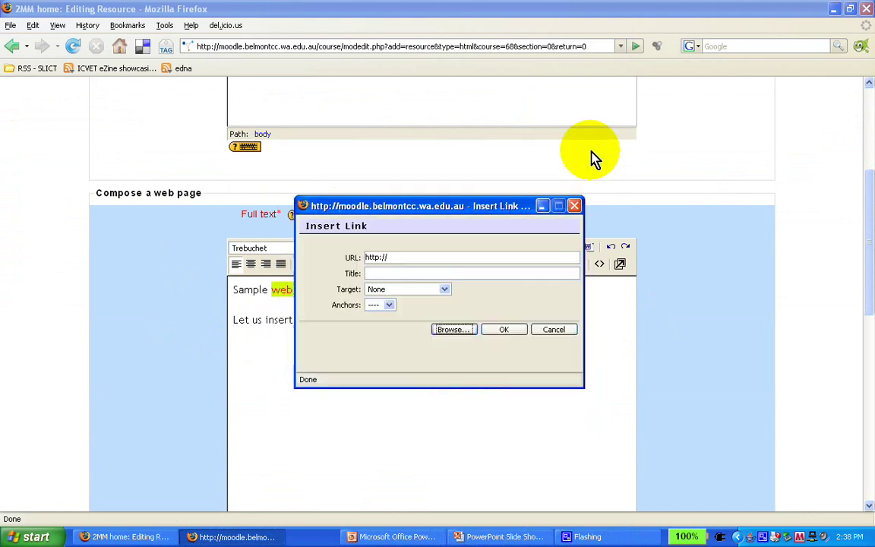
{"action": "left_click", "coordinate": [408, 257]}
{"action": "left_click", "coordinate": [408, 257]}
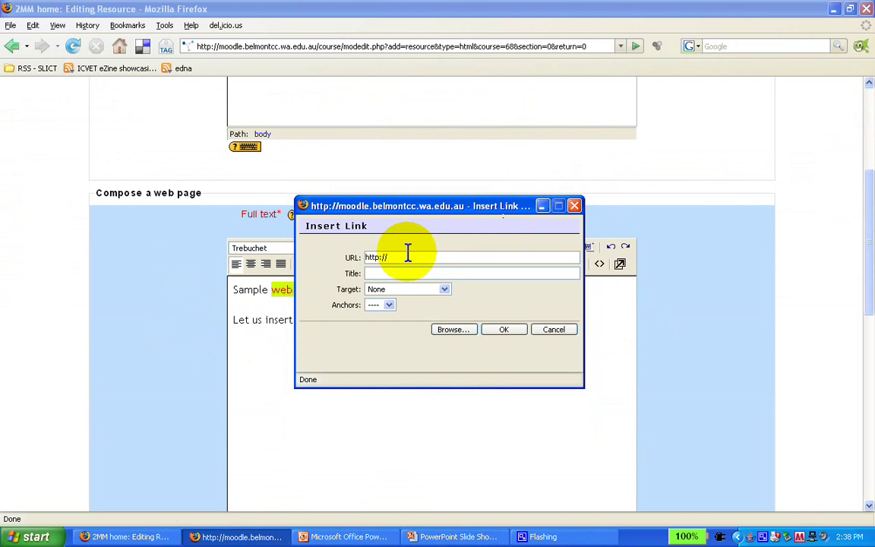
{"action": "type", "text": "www.abc.net.au"}
Step: Title the link 'ABC News', set it to open in a new window, and confirm
{"action": "left_click", "coordinate": [407, 273]}
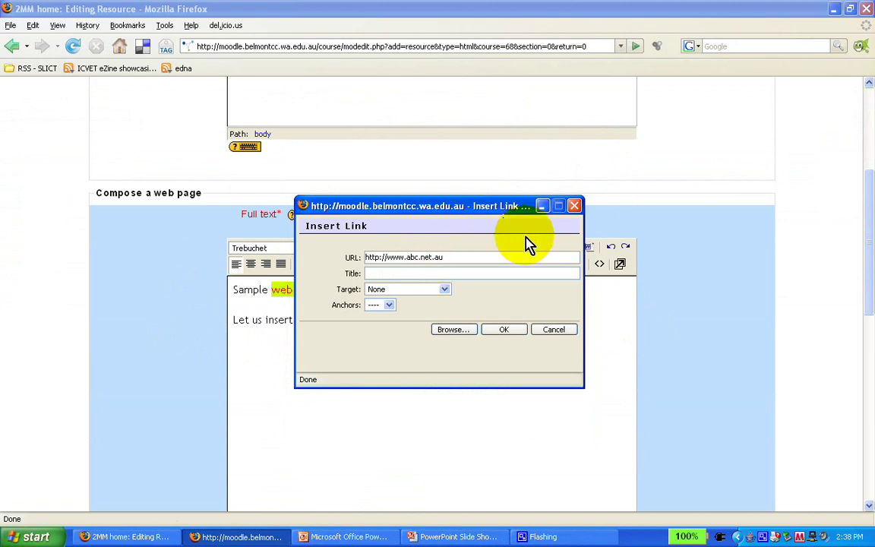
{"action": "left_click", "coordinate": [437, 257]}
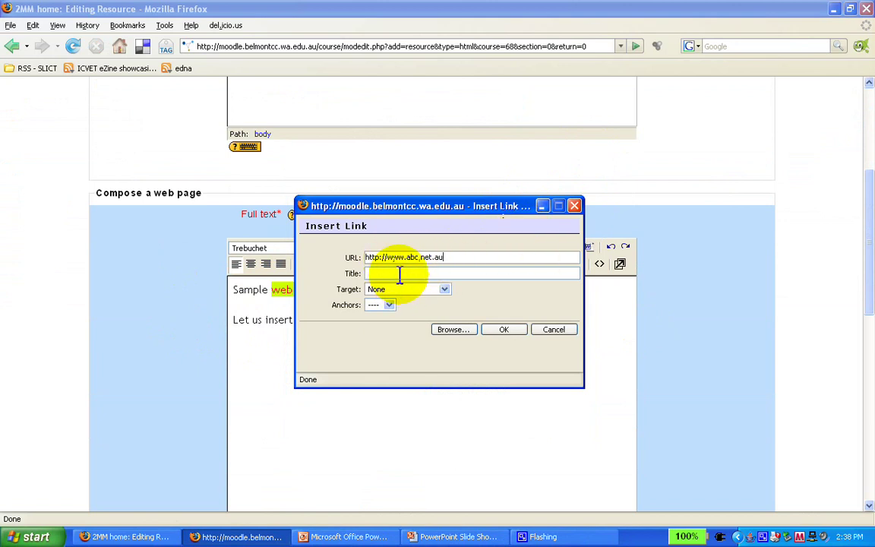
{"action": "left_click", "coordinate": [399, 274]}
{"action": "type", "text": "ABC News"}
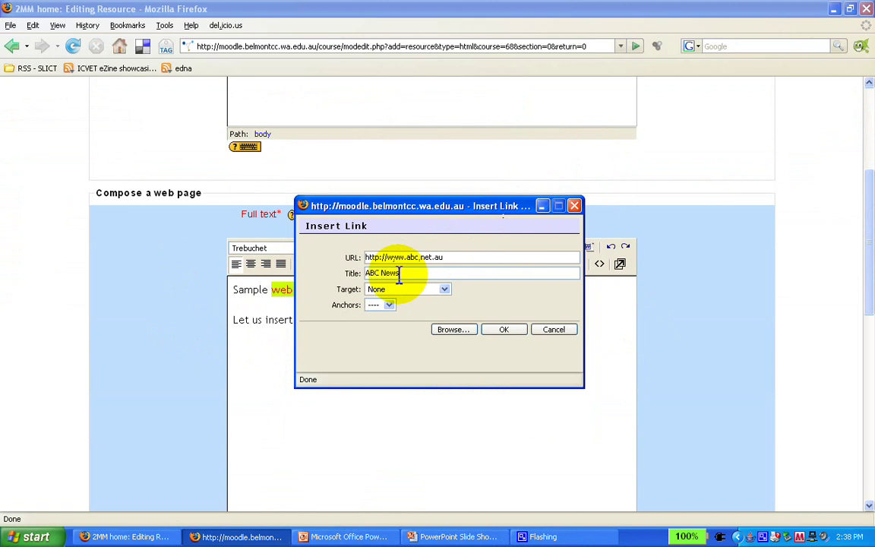
{"action": "left_click", "coordinate": [445, 290]}
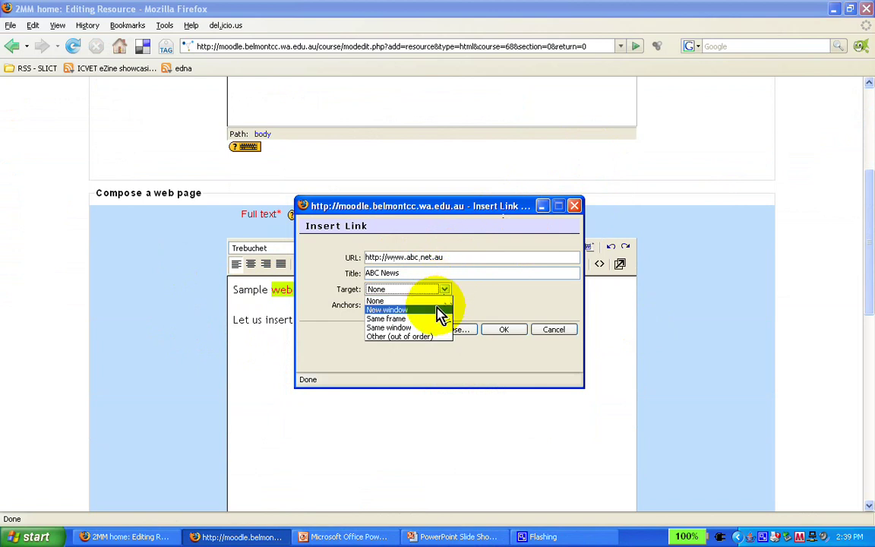
{"action": "left_click", "coordinate": [441, 310]}
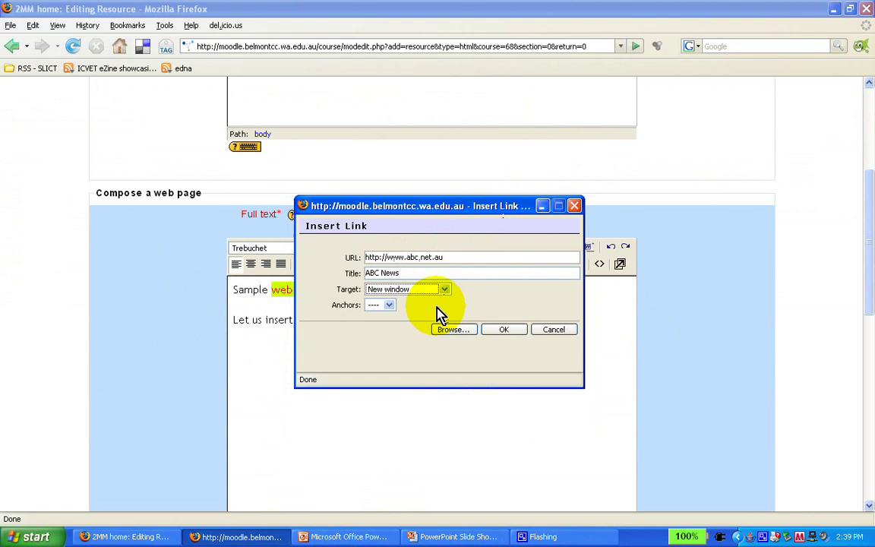
{"action": "left_click", "coordinate": [507, 333]}
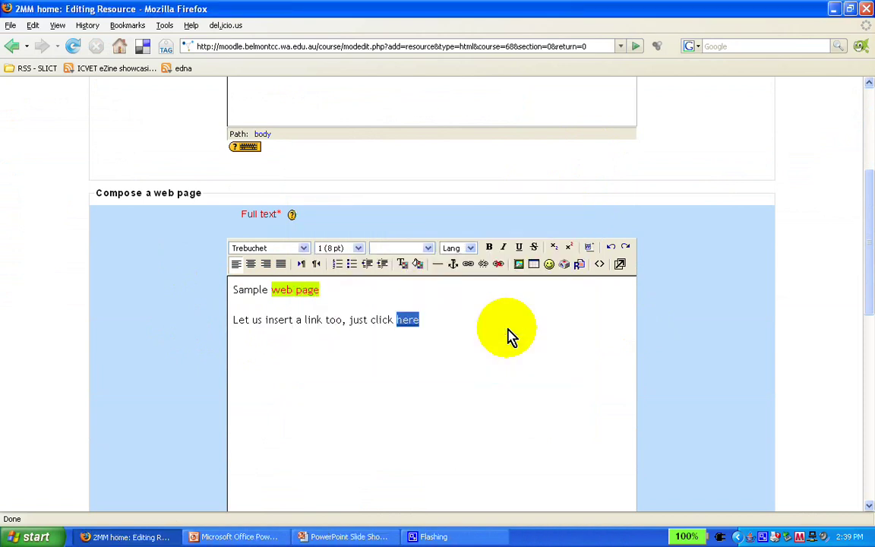
Step: On a new line below the link, start an image insert using donut from My Documents > My Pictures
{"action": "left_click", "coordinate": [510, 337]}
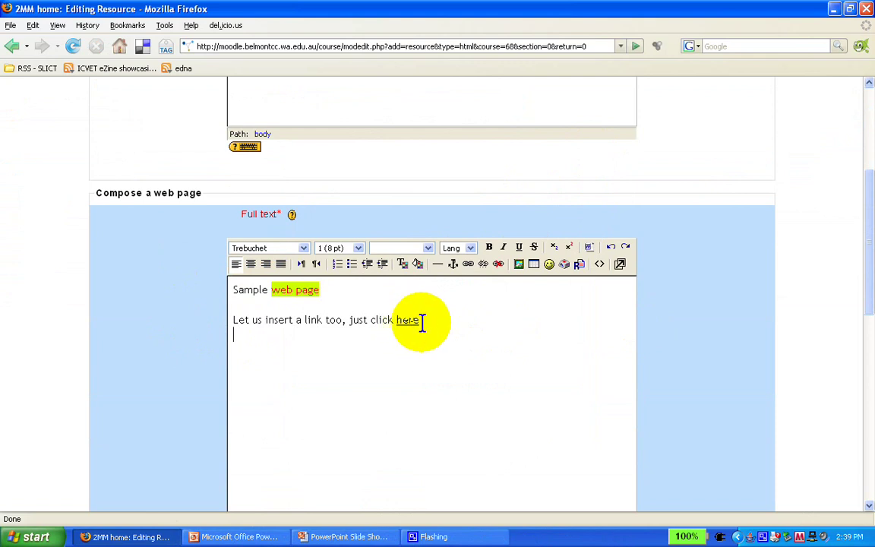
{"action": "key", "text": "Return"}
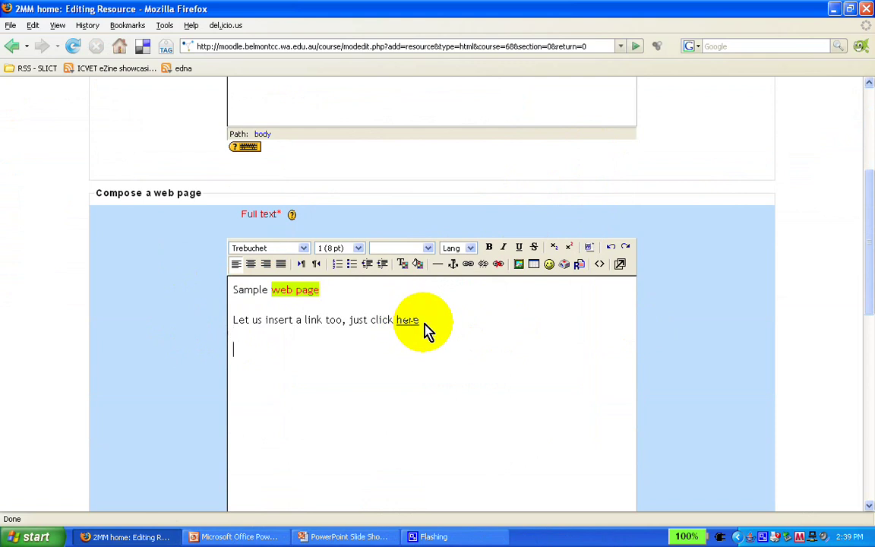
{"action": "left_click", "coordinate": [522, 268]}
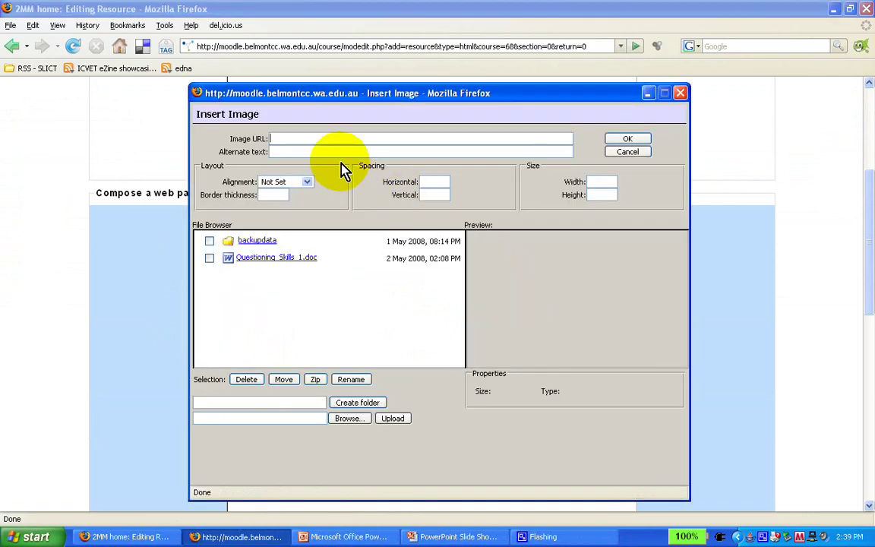
{"action": "left_click", "coordinate": [352, 419]}
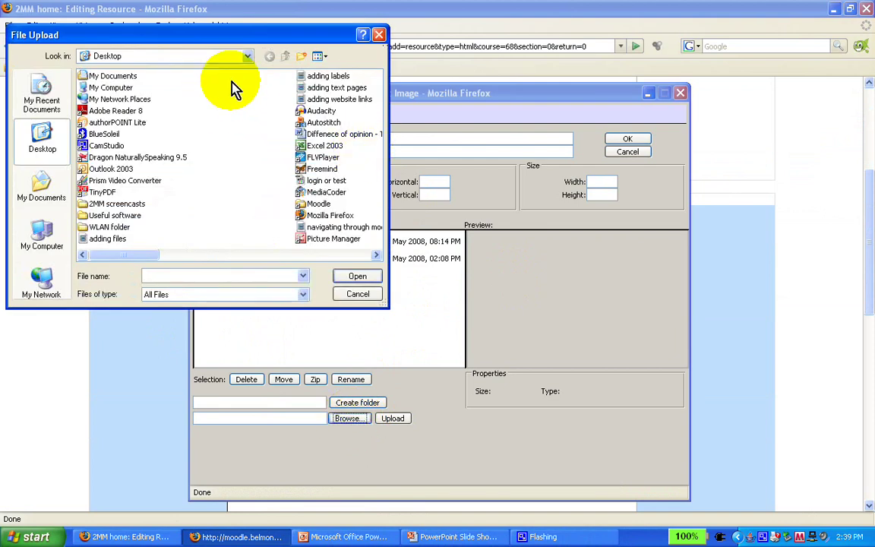
{"action": "left_click", "coordinate": [248, 57]}
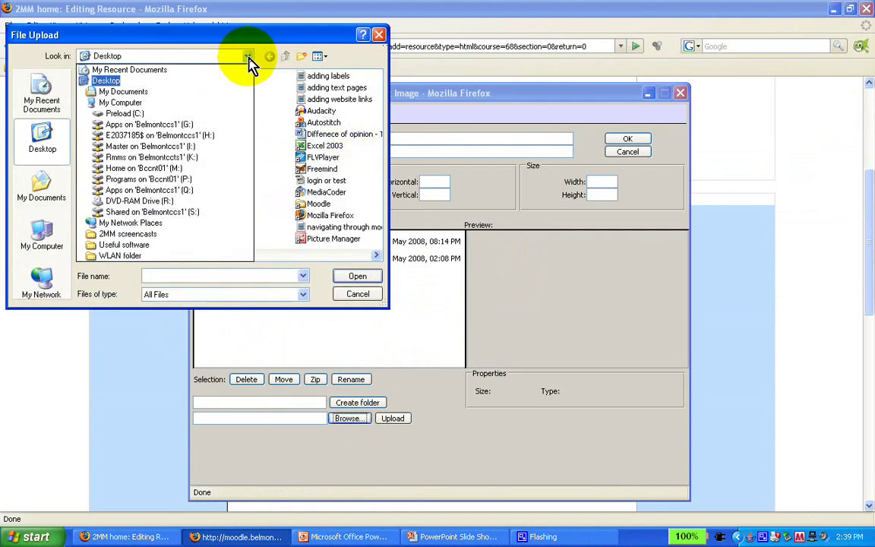
{"action": "left_click", "coordinate": [196, 91]}
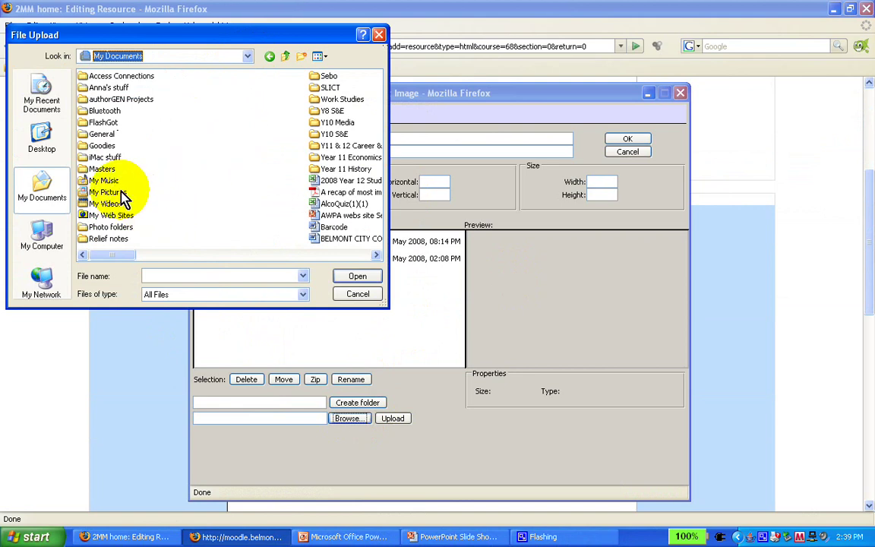
{"action": "double_click", "coordinate": [120, 194]}
{"action": "left_click_drag", "start_coordinate": [383, 102], "coordinate": [377, 167]}
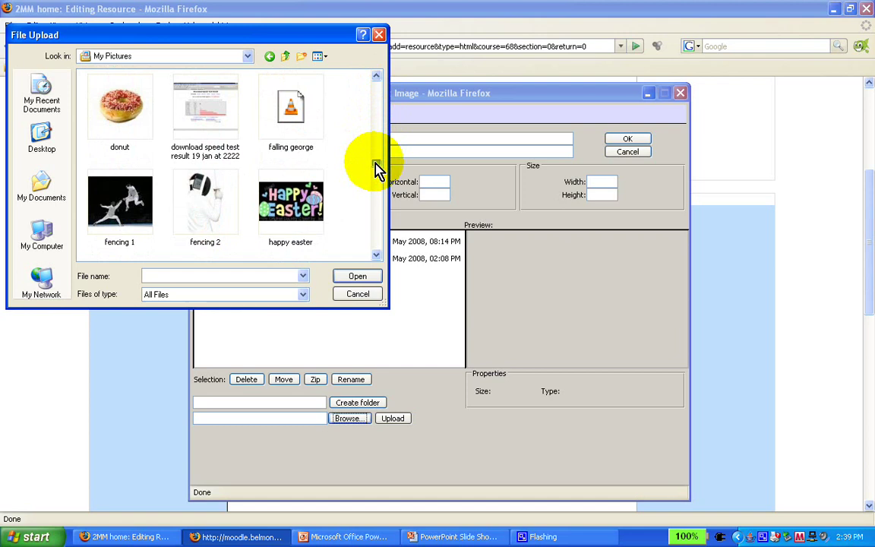
{"action": "left_click", "coordinate": [129, 132]}
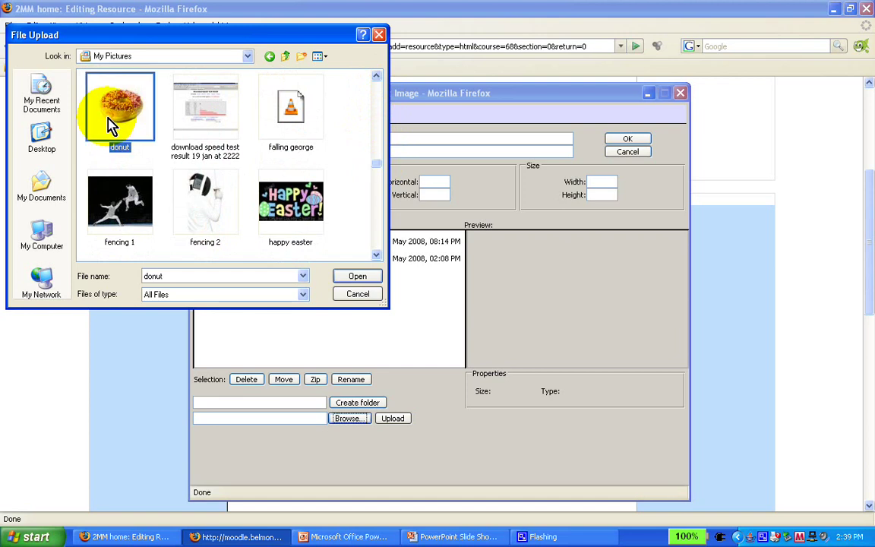
{"action": "left_click", "coordinate": [357, 276]}
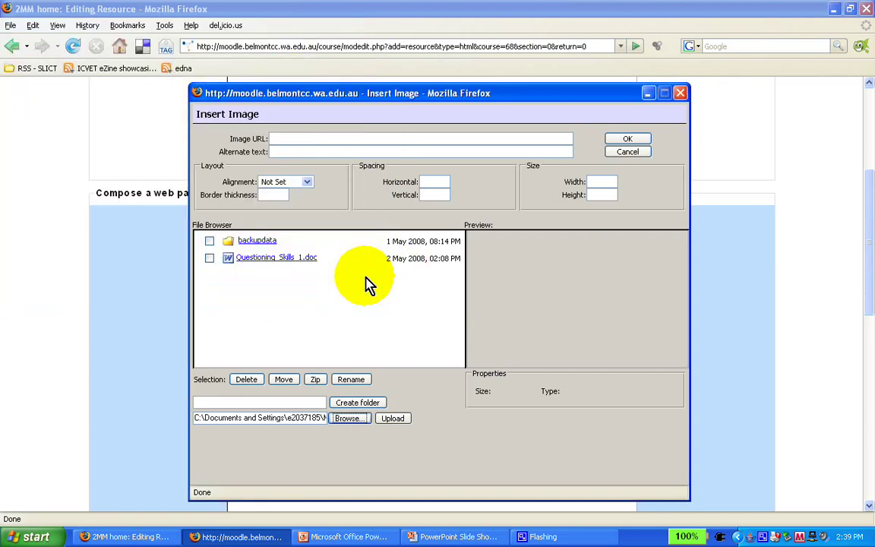
Step: Upload donut.jpg, pick it as the image, and enter alternate text 'donut'
{"action": "left_click", "coordinate": [395, 419]}
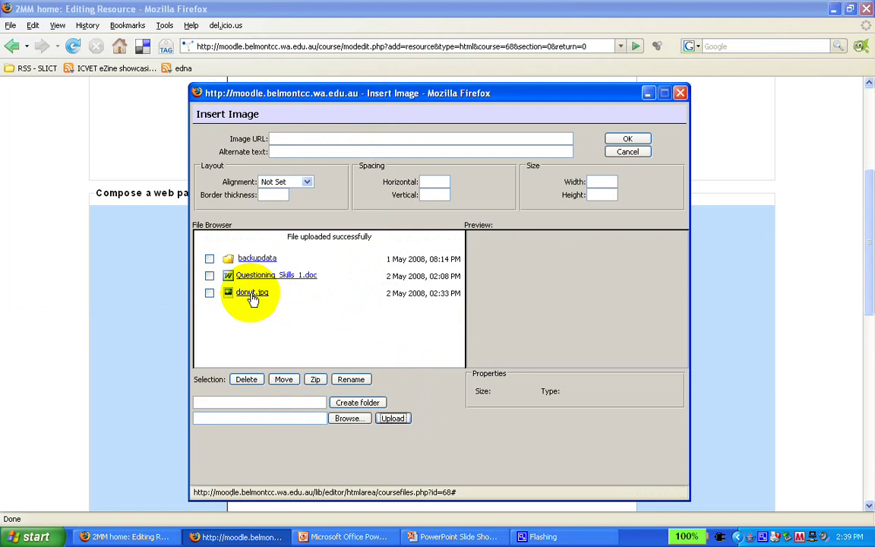
{"action": "left_click", "coordinate": [253, 297]}
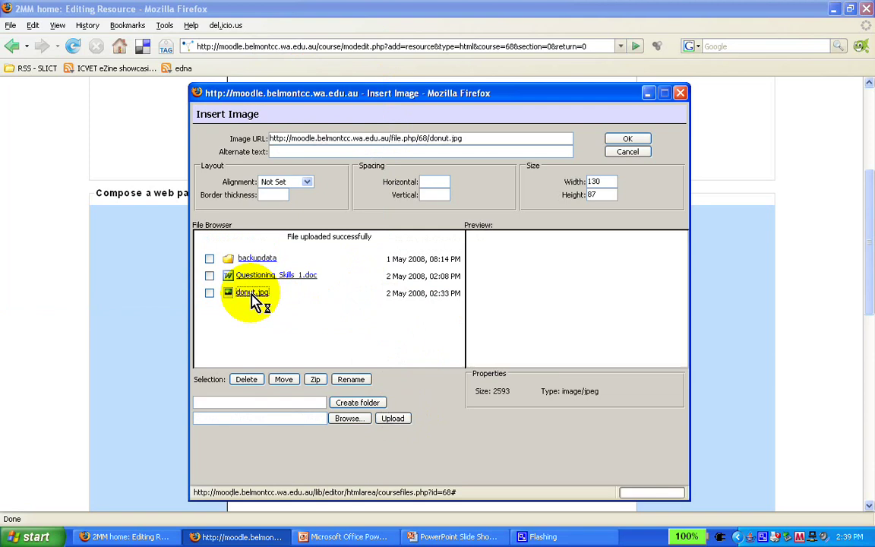
{"action": "left_click", "coordinate": [600, 182]}
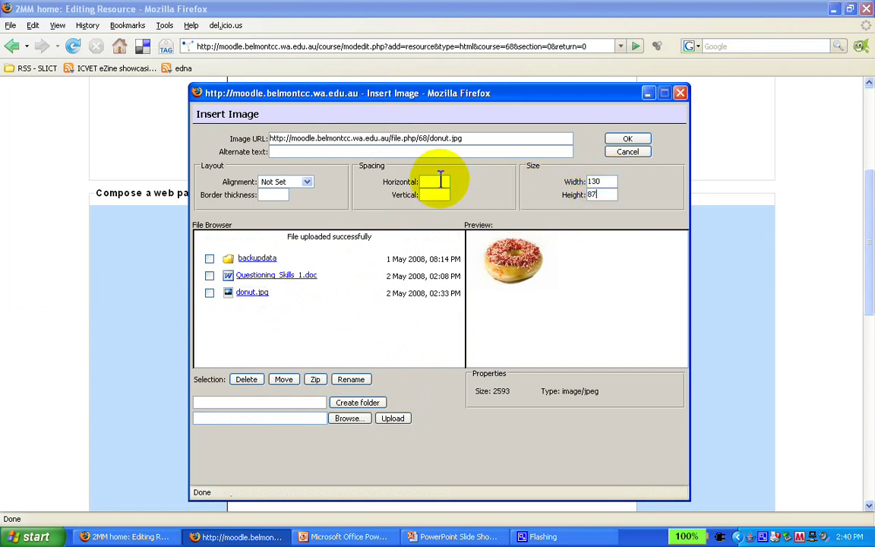
{"action": "left_click", "coordinate": [292, 151]}
{"action": "type", "text": "donut"}
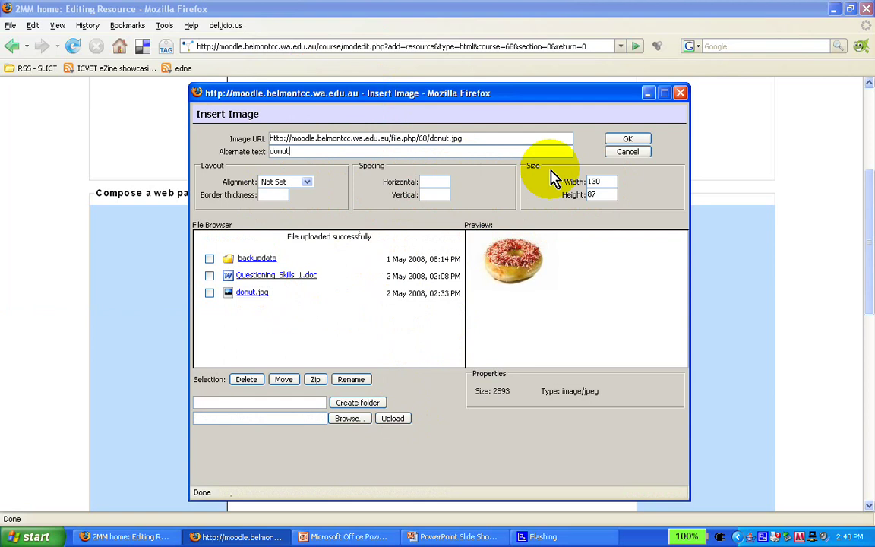
Step: Insert the donut image and enlarge it beyond its original 130 by 87 size
{"action": "left_click", "coordinate": [625, 141]}
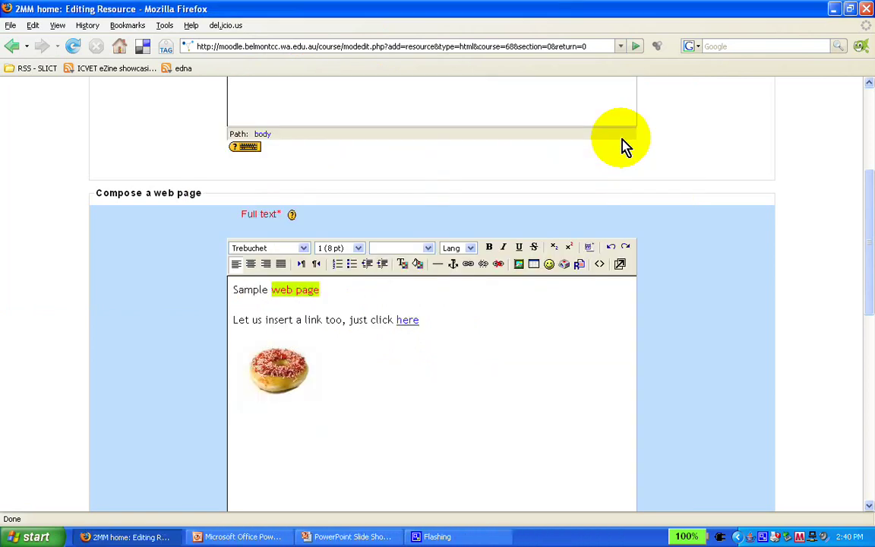
{"action": "left_click", "coordinate": [291, 363]}
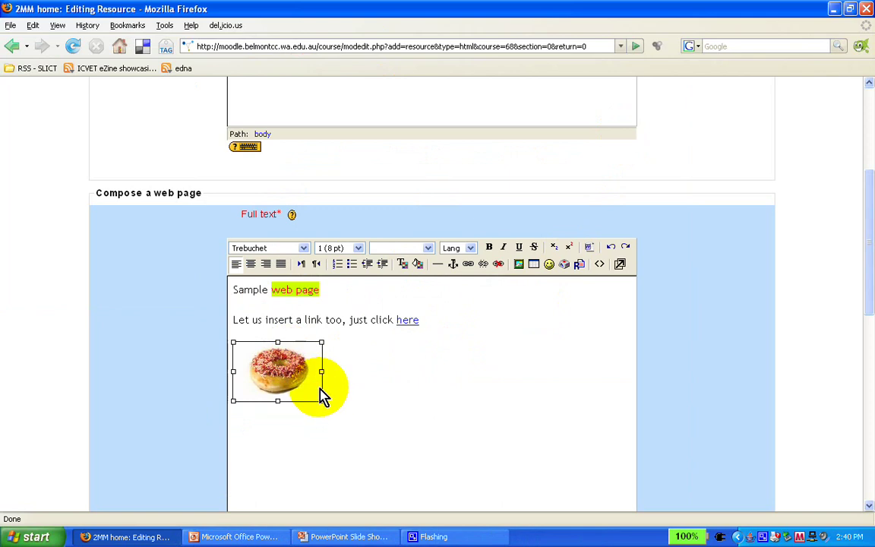
{"action": "left_click_drag", "start_coordinate": [322, 400], "coordinate": [397, 467]}
{"action": "left_click", "coordinate": [486, 422]}
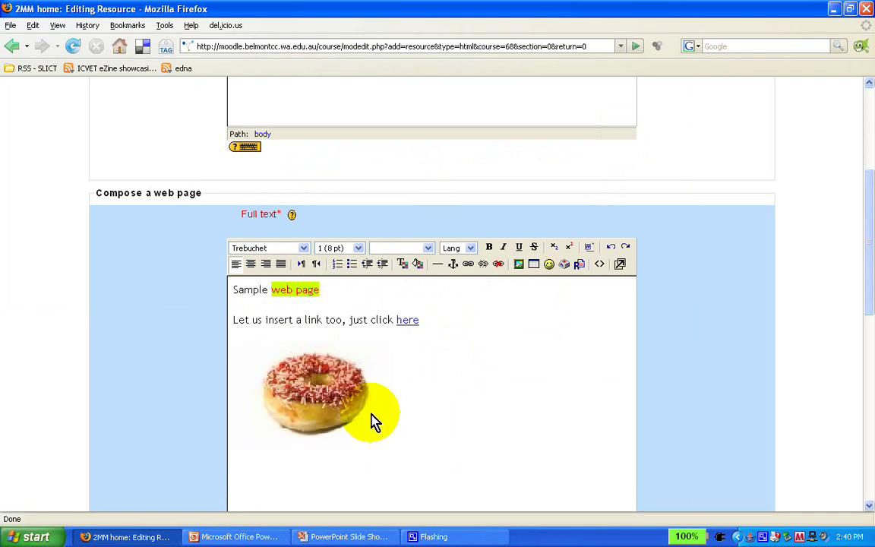
{"action": "key", "text": "Return"}
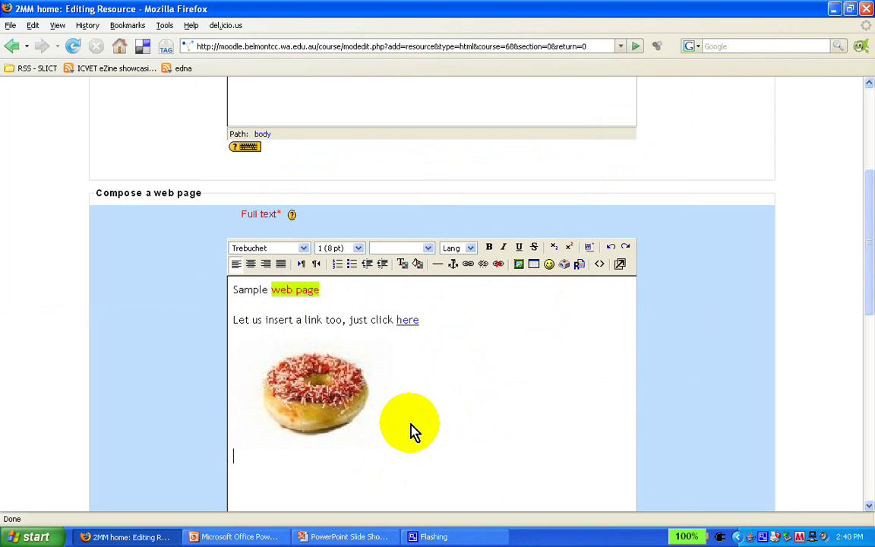
{"action": "left_click", "coordinate": [326, 292]}
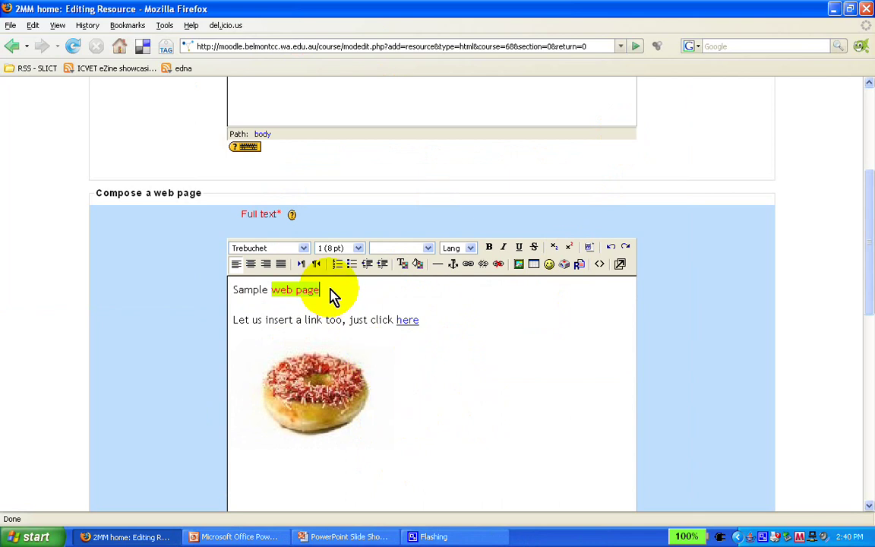
Step: Insert the 'tongueout' smiley on the line below the donut image
{"action": "left_click", "coordinate": [376, 461]}
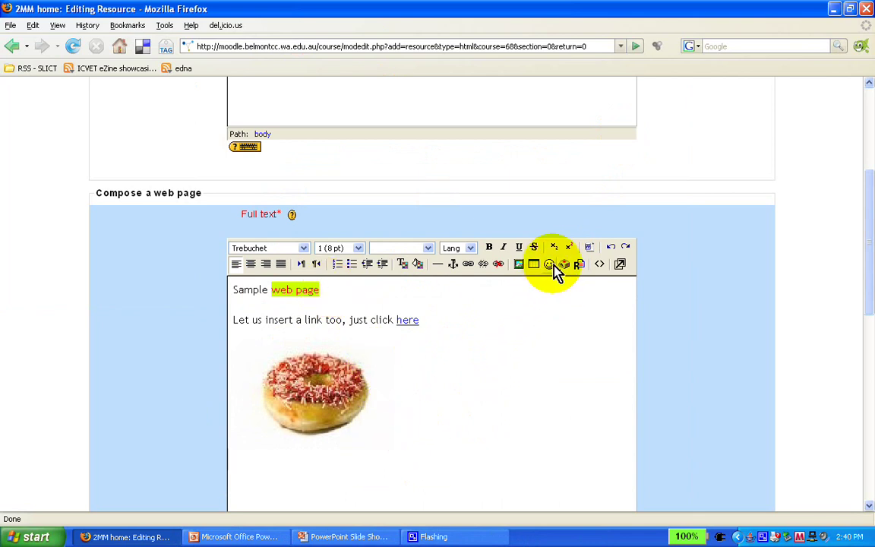
{"action": "left_click", "coordinate": [551, 264]}
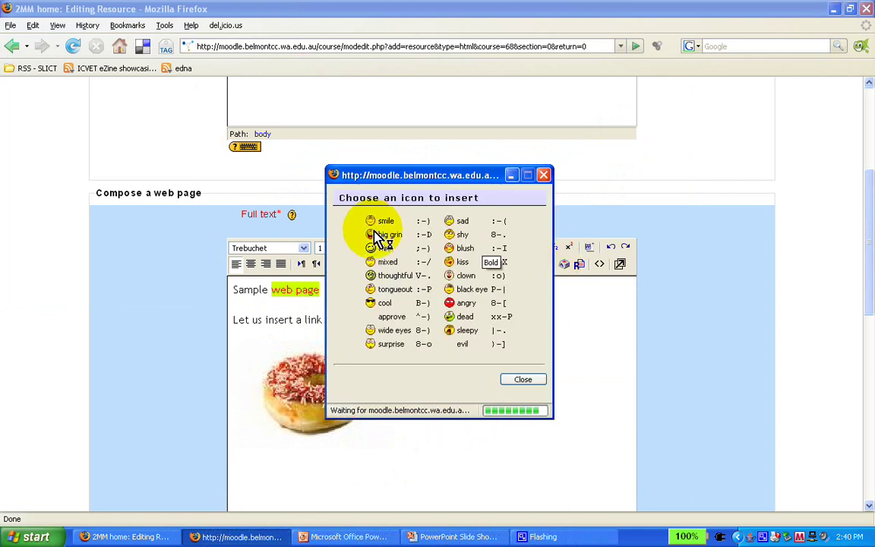
{"action": "left_click", "coordinate": [372, 291]}
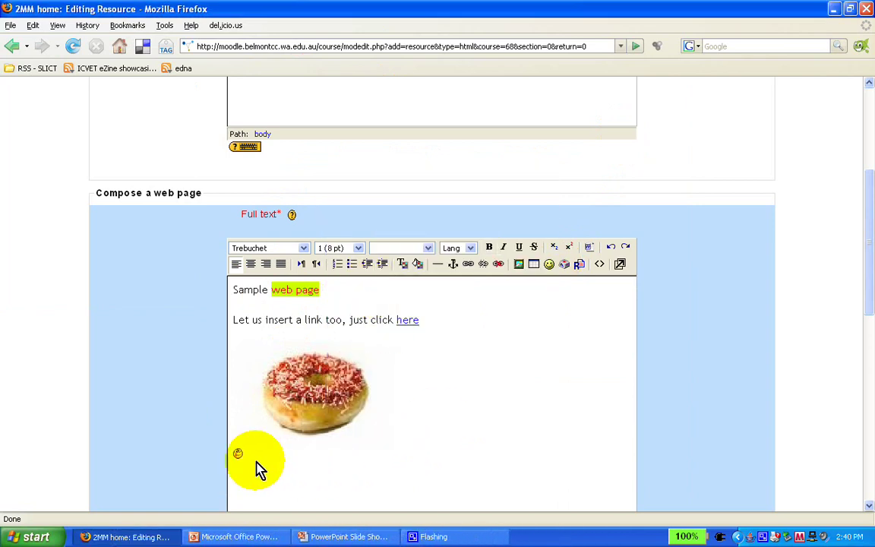
{"action": "left_click", "coordinate": [239, 456]}
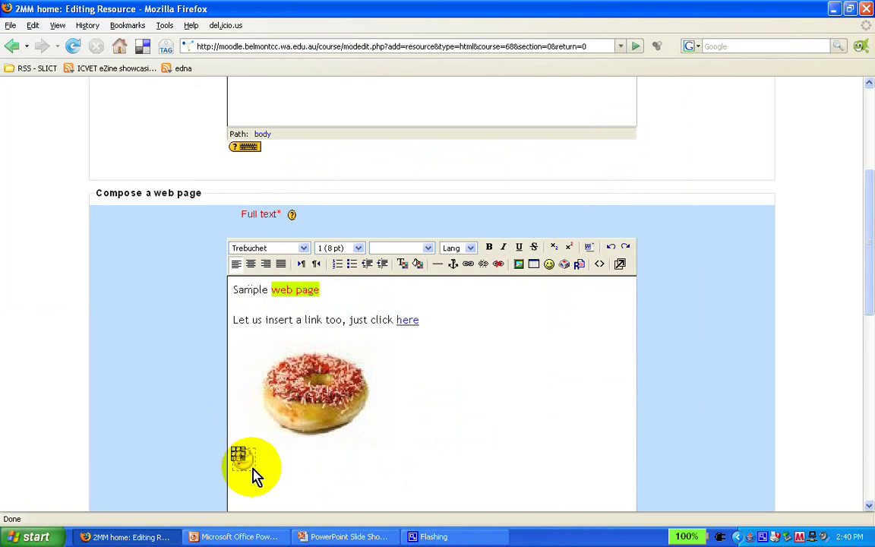
{"action": "left_click", "coordinate": [275, 472]}
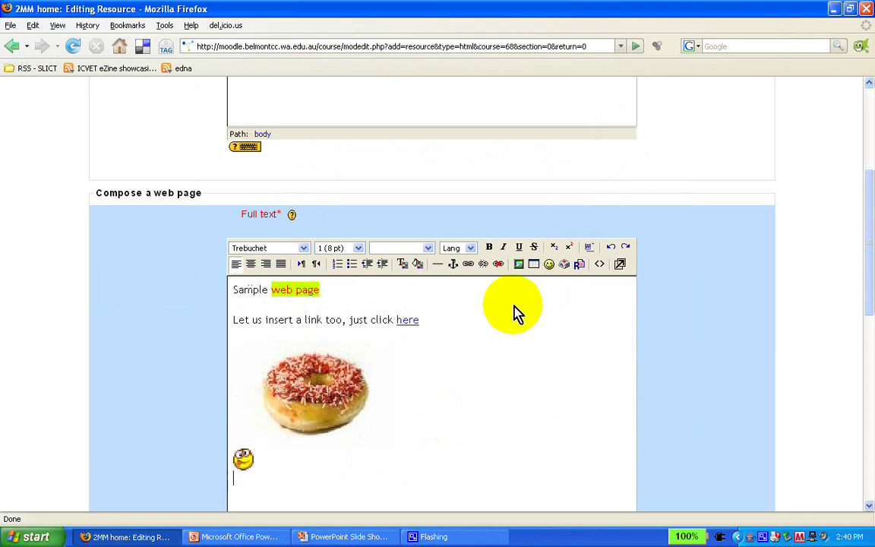
Step: Insert a 2-row, 4-column table at 100 percent width, then move below it
{"action": "left_click", "coordinate": [538, 271]}
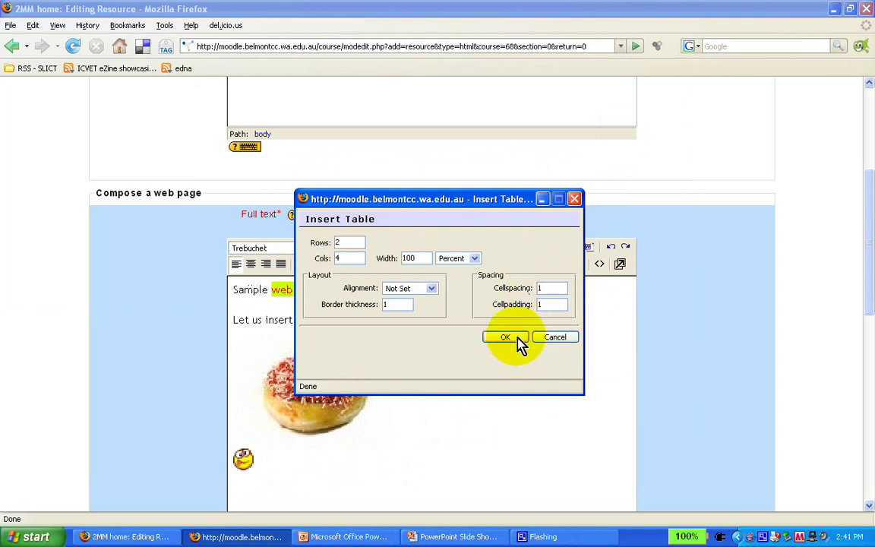
{"action": "left_click", "coordinate": [505, 337]}
{"action": "scroll", "coordinate": [517, 382], "scroll_direction": "down", "scroll_amount": 3}
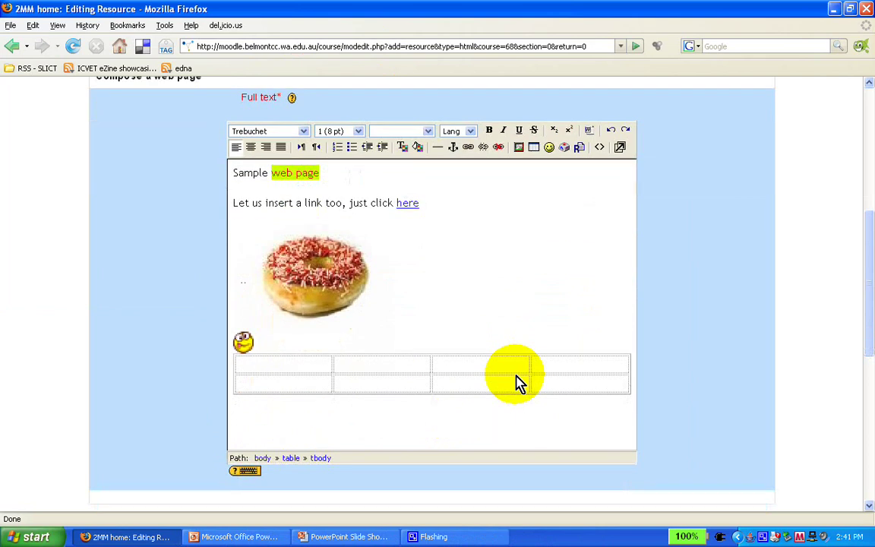
{"action": "left_click", "coordinate": [454, 416]}
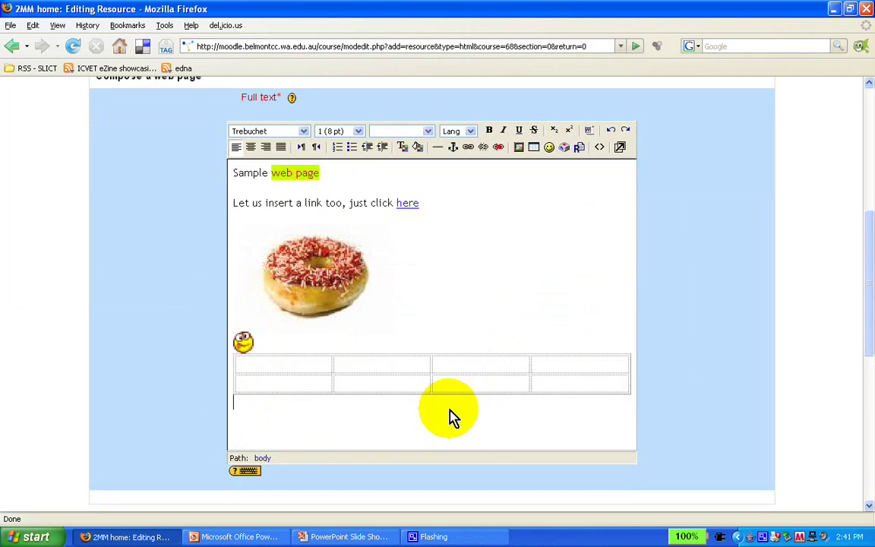
{"action": "left_click", "coordinate": [600, 149]}
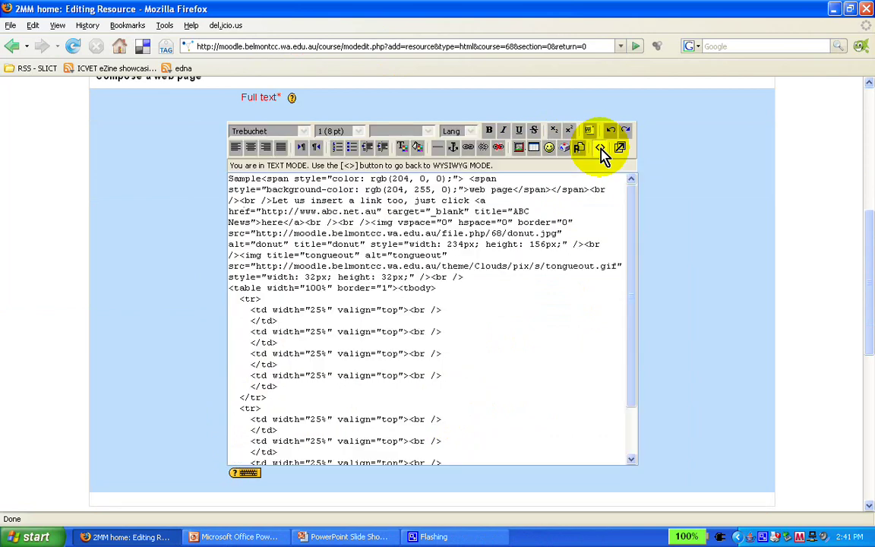
{"action": "scroll", "coordinate": [520, 357], "scroll_direction": "down", "scroll_amount": 1}
{"action": "scroll", "coordinate": [520, 357], "scroll_direction": "down", "scroll_amount": 3}
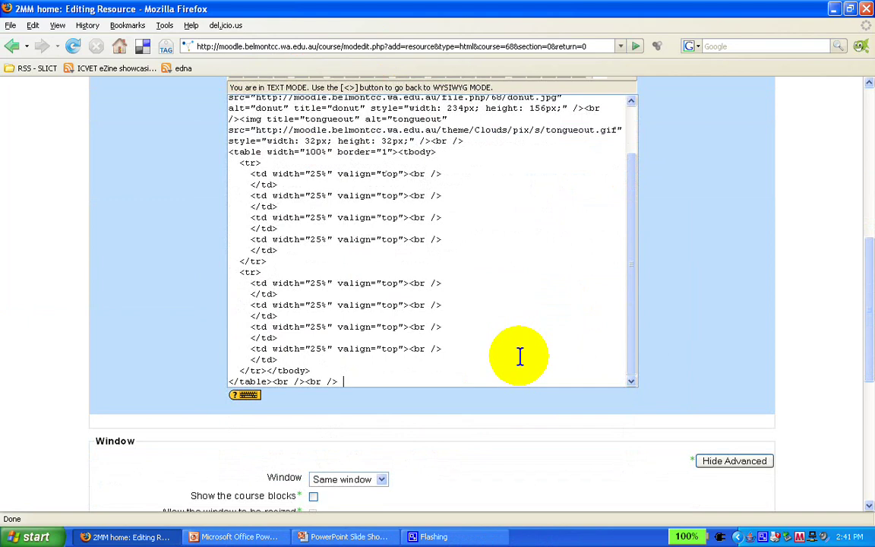
{"action": "scroll", "coordinate": [520, 358], "scroll_direction": "up", "scroll_amount": 3}
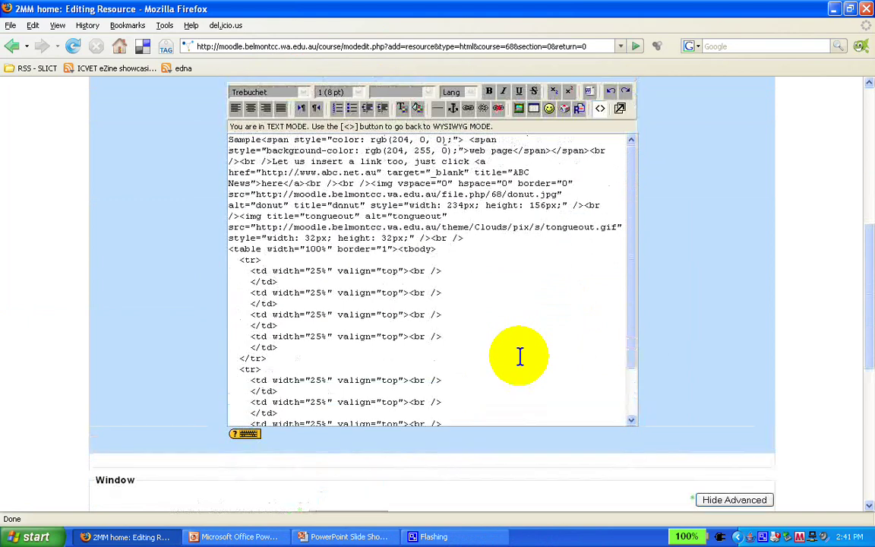
{"action": "scroll", "coordinate": [520, 357], "scroll_direction": "up", "scroll_amount": 1}
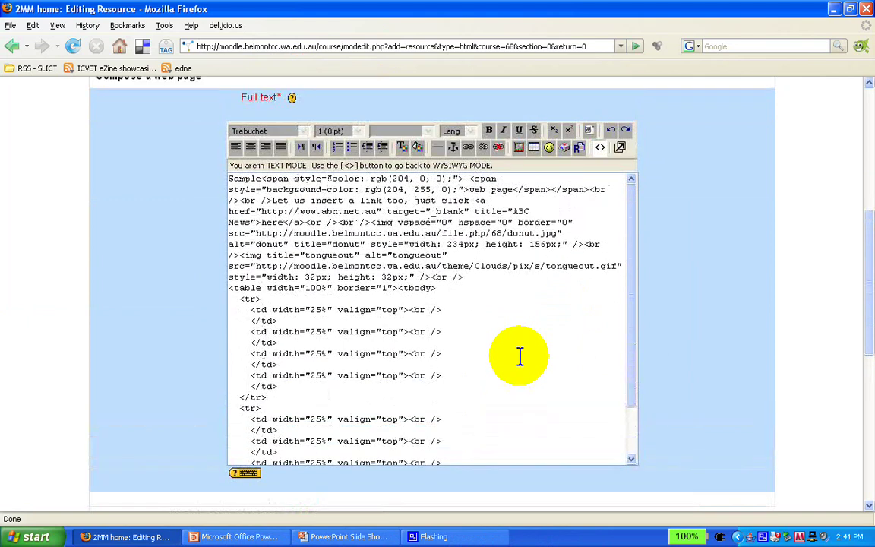
{"action": "left_click", "coordinate": [600, 148]}
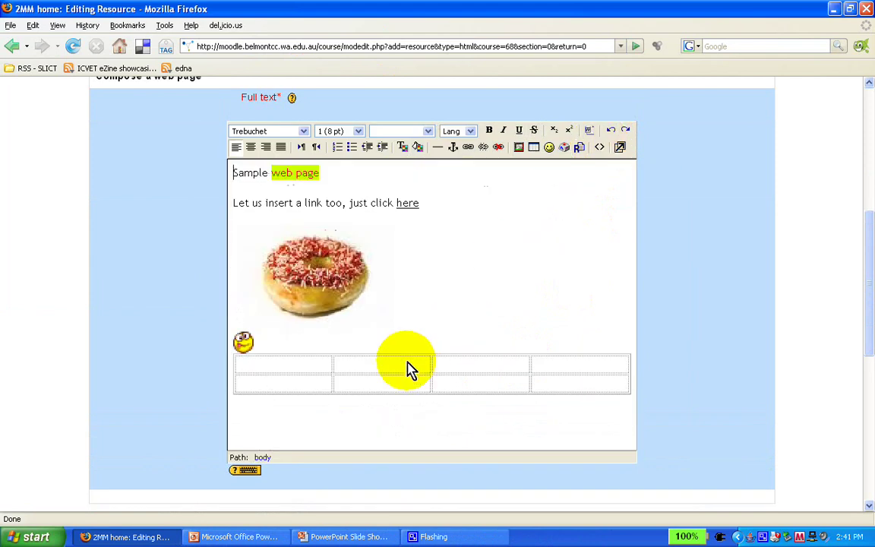
{"action": "left_click", "coordinate": [255, 414]}
{"action": "scroll", "coordinate": [252, 416], "scroll_direction": "up", "scroll_amount": 1}
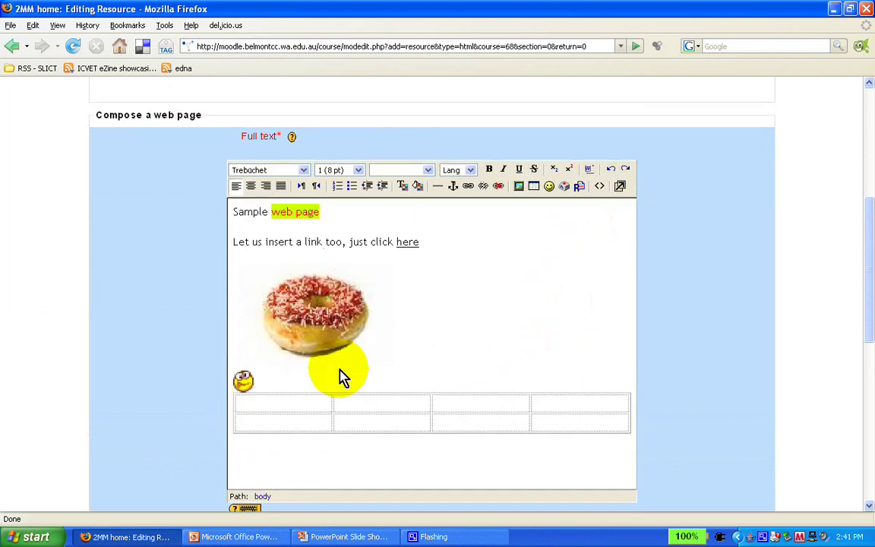
Step: Set the resource's Window display option to 'New window'
{"action": "scroll", "coordinate": [340, 374], "scroll_direction": "down", "scroll_amount": 3}
{"action": "scroll", "coordinate": [342, 373], "scroll_direction": "down", "scroll_amount": 2}
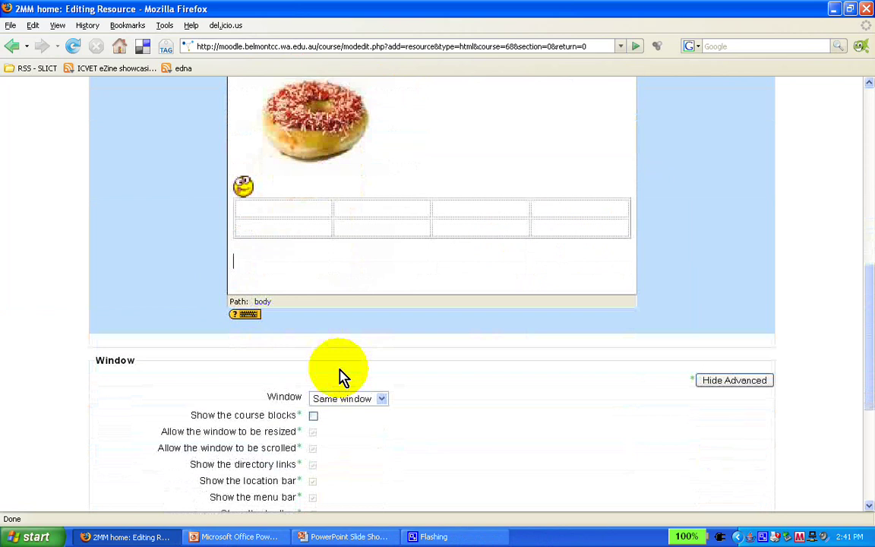
{"action": "scroll", "coordinate": [519, 344], "scroll_direction": "down", "scroll_amount": 2}
{"action": "scroll", "coordinate": [519, 343], "scroll_direction": "down", "scroll_amount": 1}
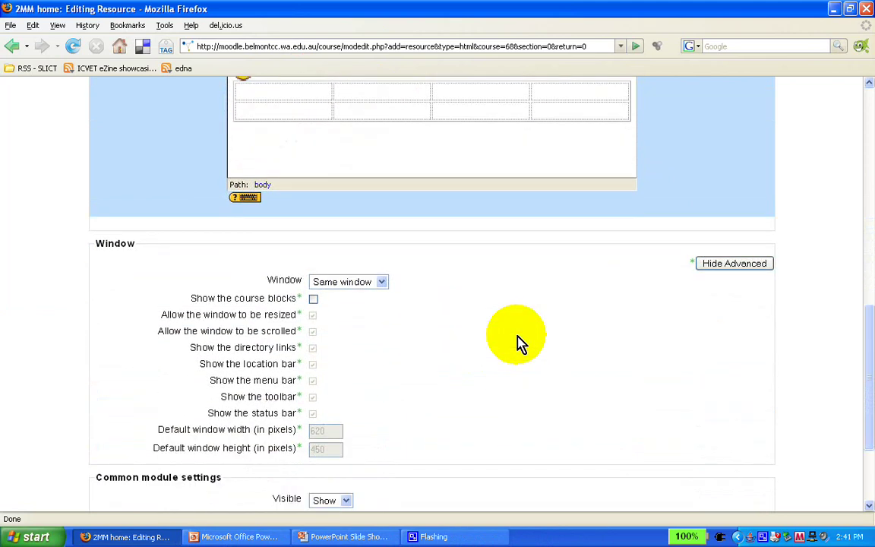
{"action": "left_click", "coordinate": [382, 282]}
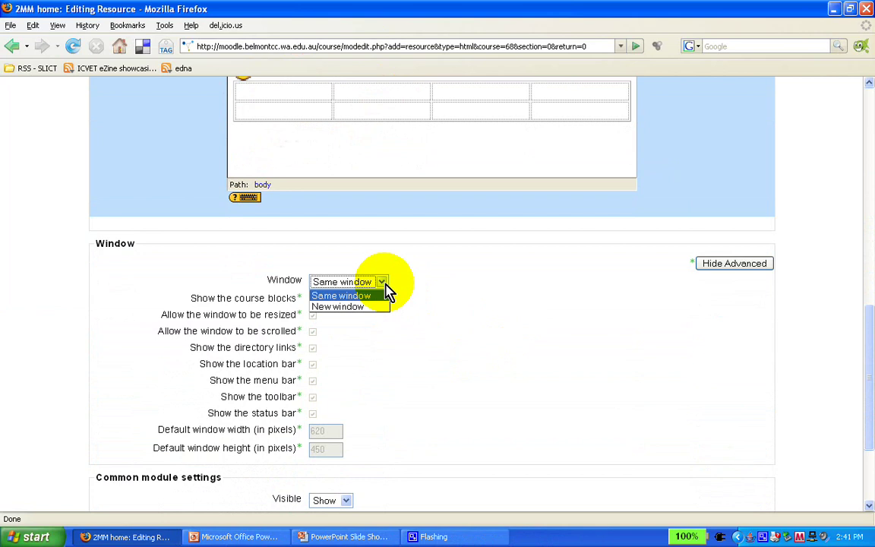
{"action": "left_click", "coordinate": [383, 306]}
Step: Save the web page resource and return to the course page
{"action": "scroll", "coordinate": [441, 335], "scroll_direction": "down", "scroll_amount": 2}
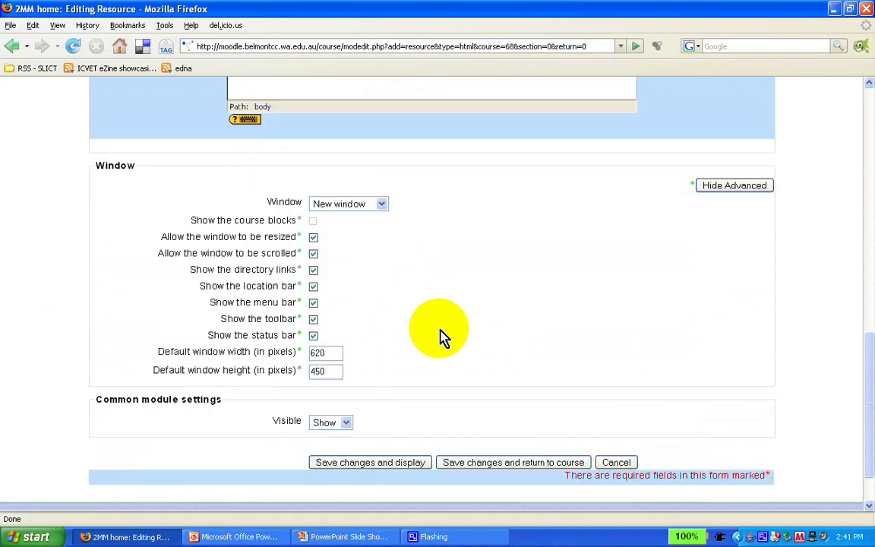
{"action": "scroll", "coordinate": [441, 338], "scroll_direction": "down", "scroll_amount": 2}
{"action": "left_click", "coordinate": [515, 403]}
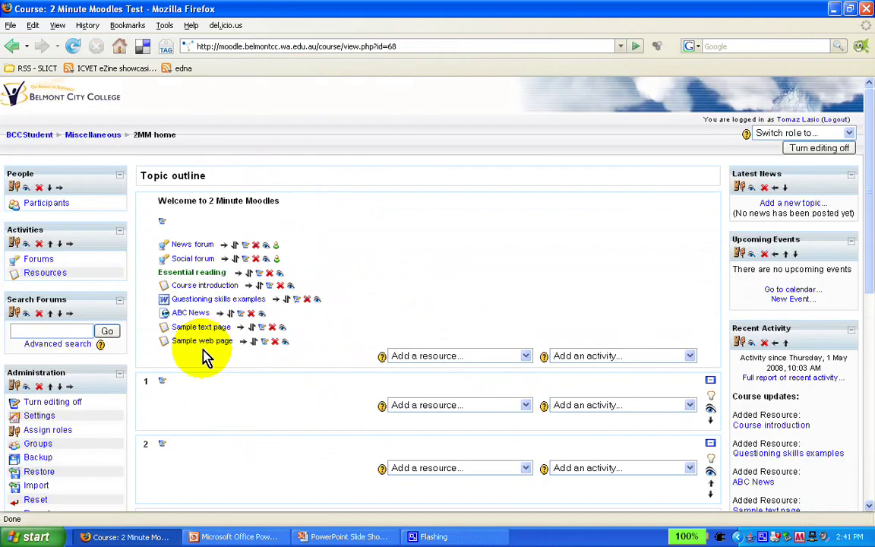
Step: Open 'Sample web page' in a maximized popup and confirm its 'here' link reaches abc.net.au
{"action": "left_click", "coordinate": [202, 341]}
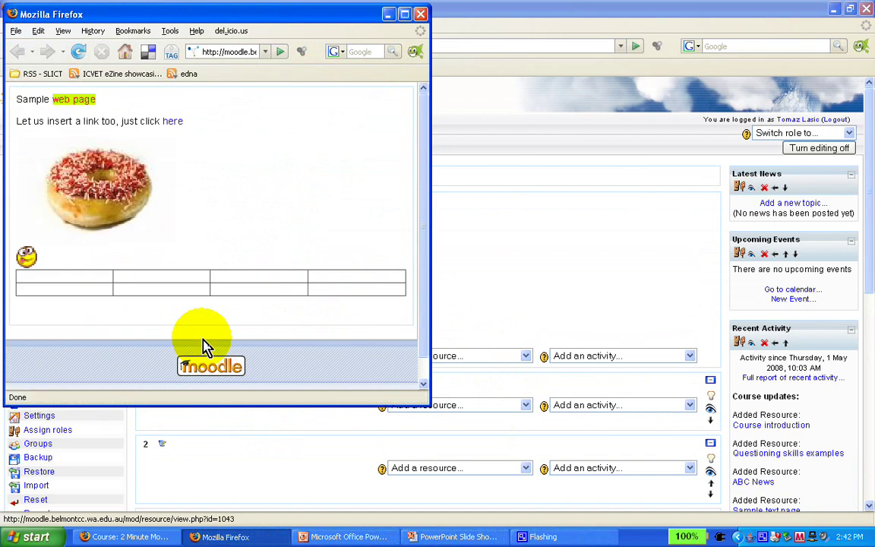
{"action": "left_click", "coordinate": [406, 20]}
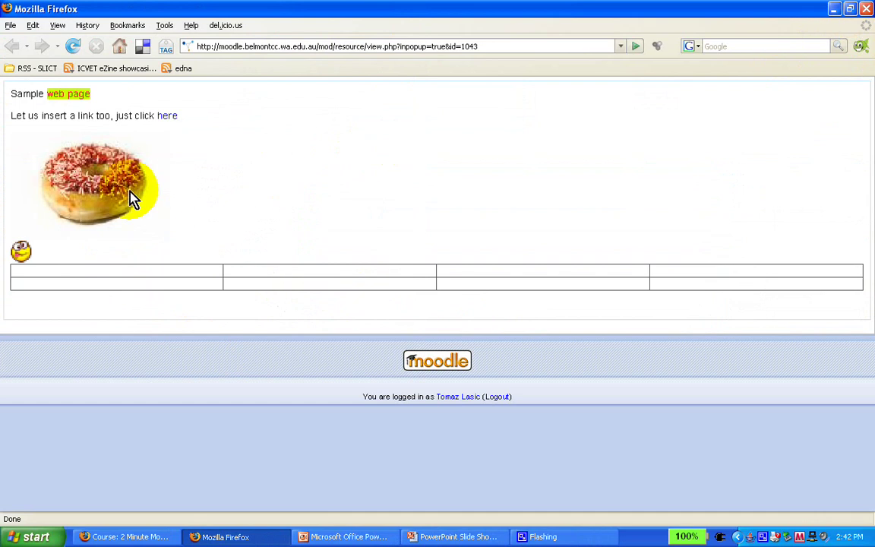
{"action": "left_click", "coordinate": [165, 119]}
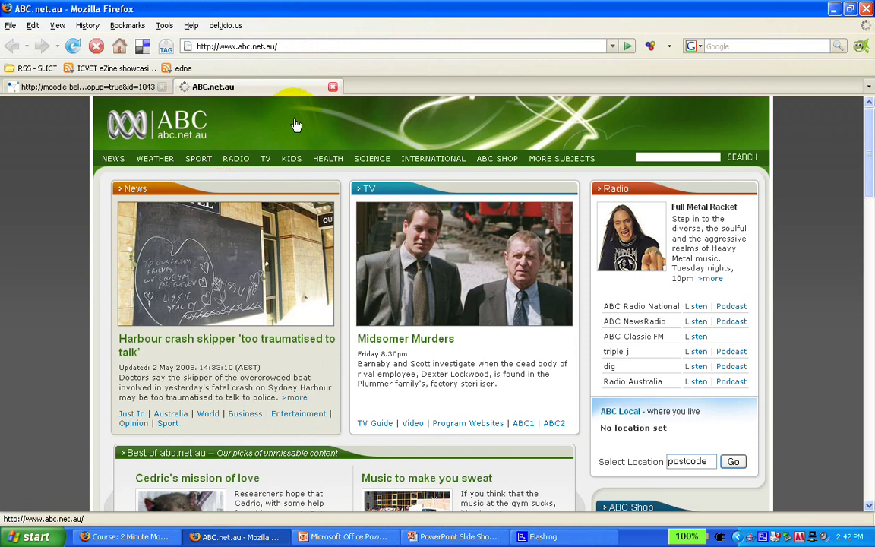
{"action": "left_click", "coordinate": [333, 87]}
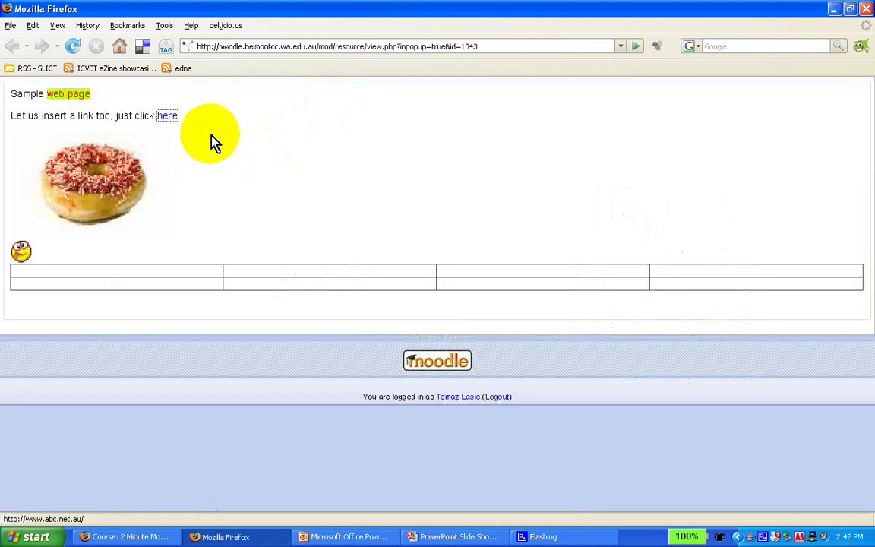
{"action": "left_click", "coordinate": [209, 116]}
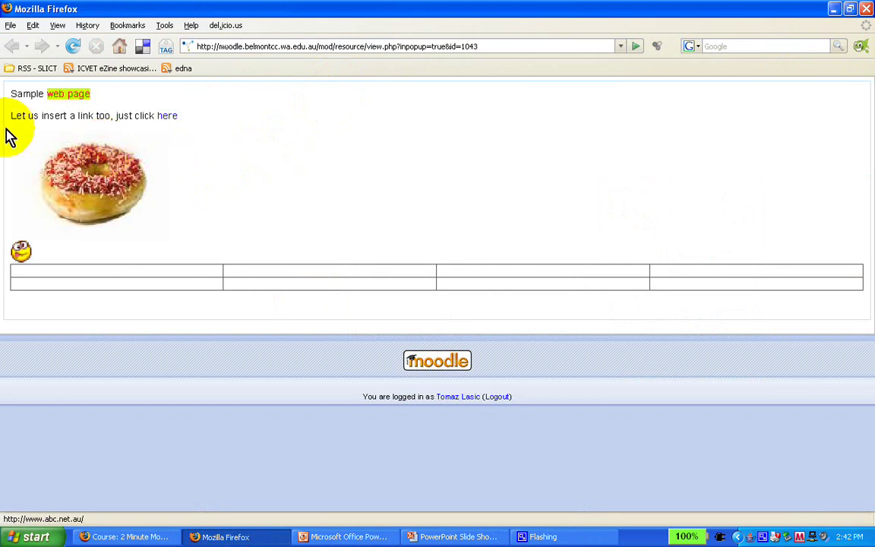